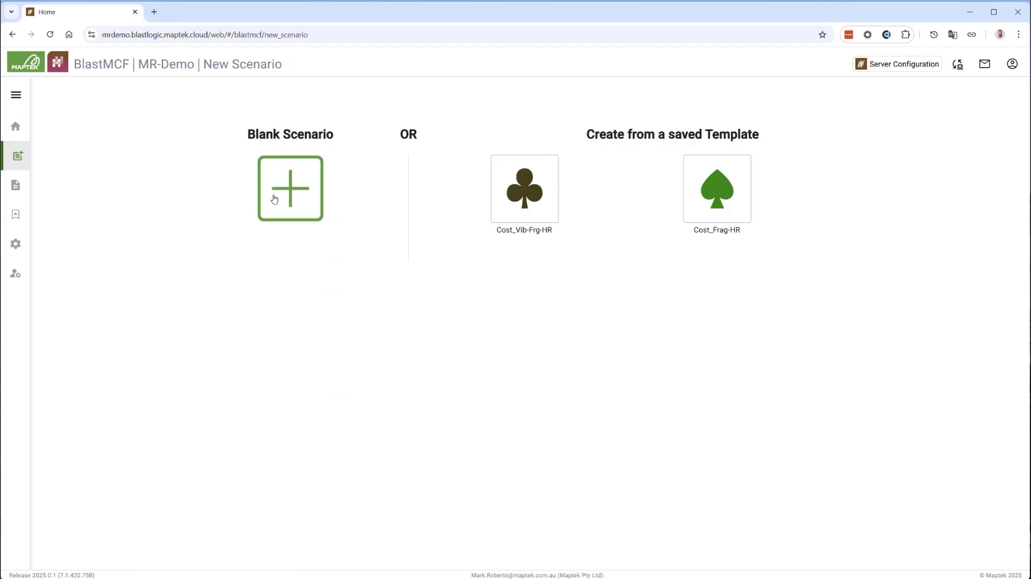
# Create a blank scenario named "Hard rock" for a new blast design
pyautogui.click(274, 199)
pyautogui.tripleClick(437, 209)
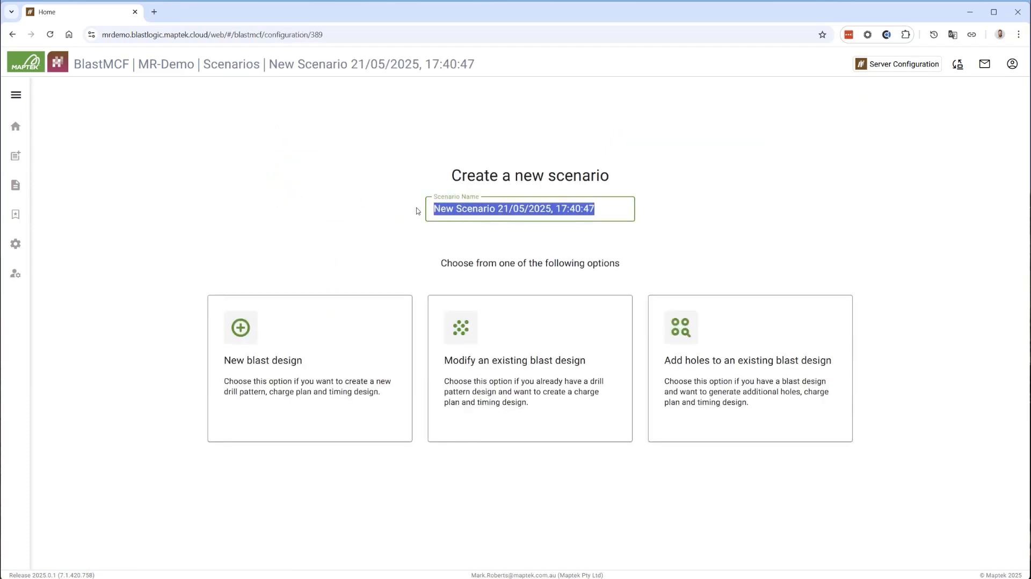
pyautogui.write('Hard rock')
pyautogui.click(233, 336)
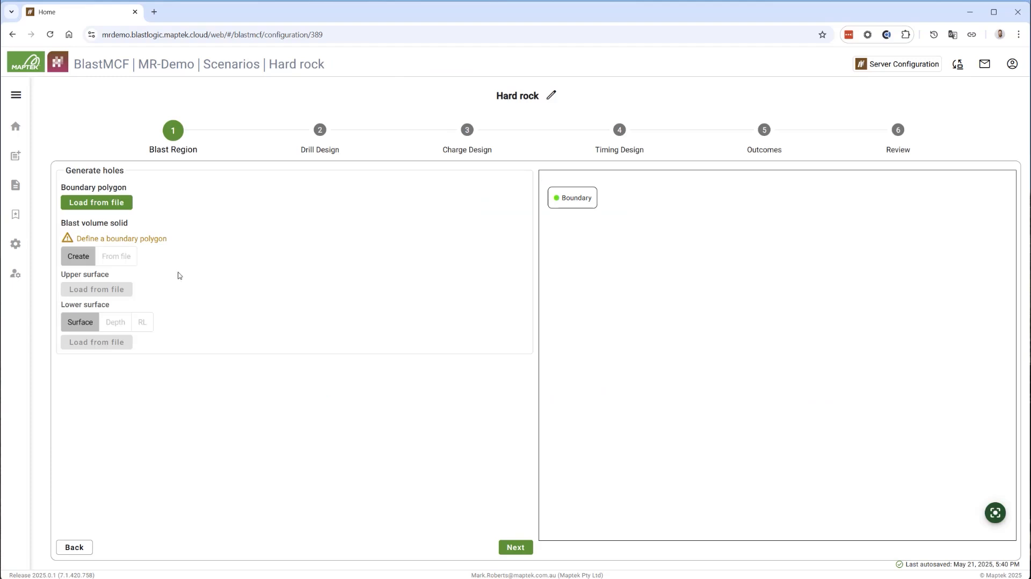
# Load Loop_1.dxf as the boundary polygon of the blast region
pyautogui.click(98, 203)
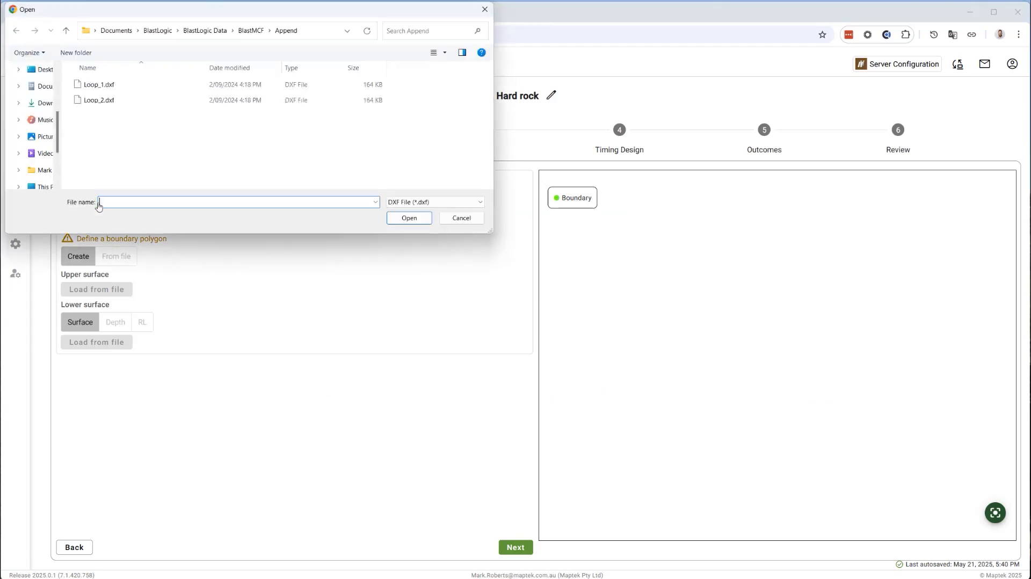
pyautogui.click(99, 84)
pyautogui.click(389, 222)
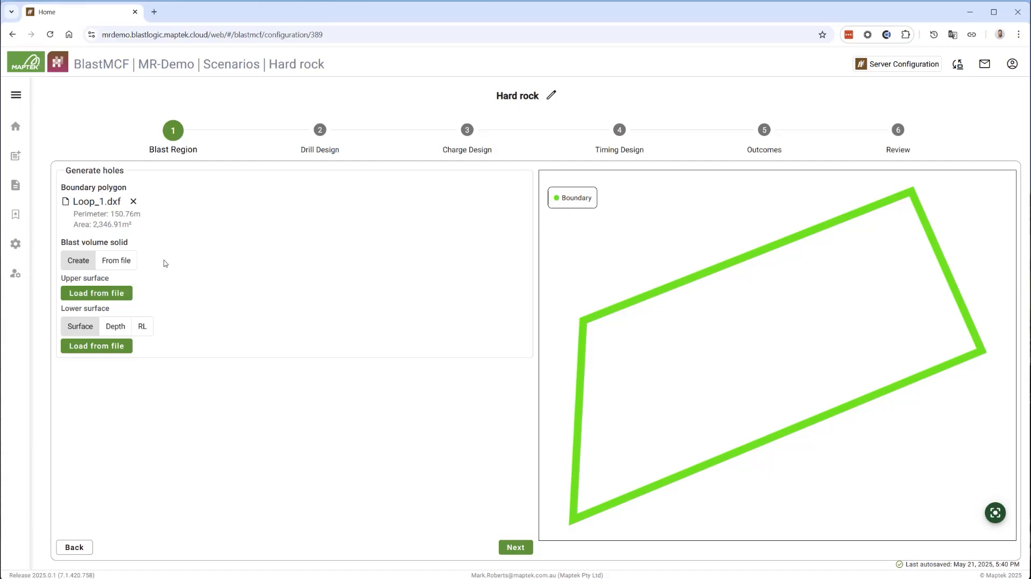
# Load Top_Surface_2.00t as the upper surface and Bottom_Surface_0820_2.00t as the lower surface of the blast volume solid
pyautogui.click(97, 293)
pyautogui.click(161, 131)
pyautogui.click(397, 220)
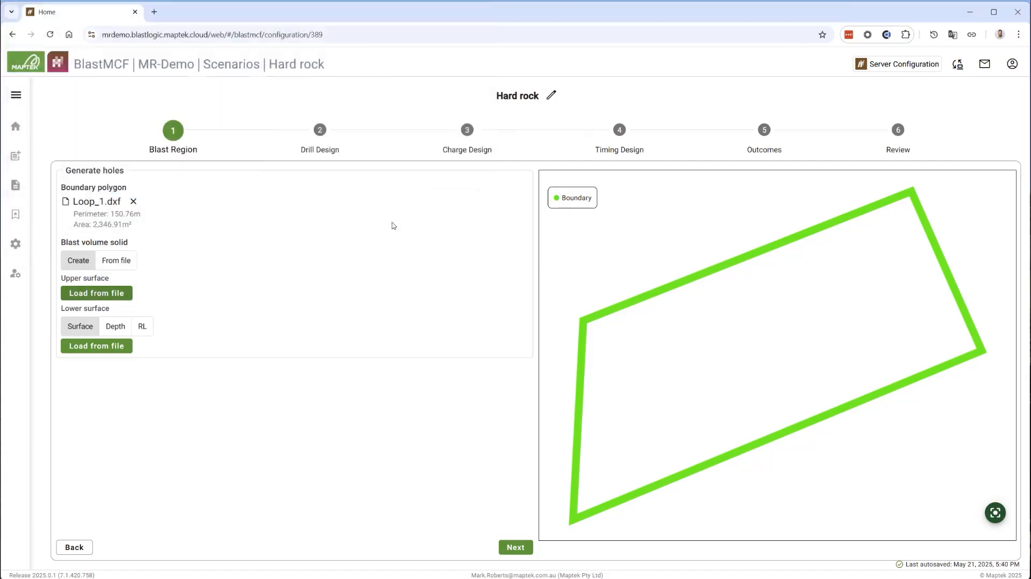
pyautogui.click(98, 355)
pyautogui.click(118, 85)
pyautogui.click(410, 217)
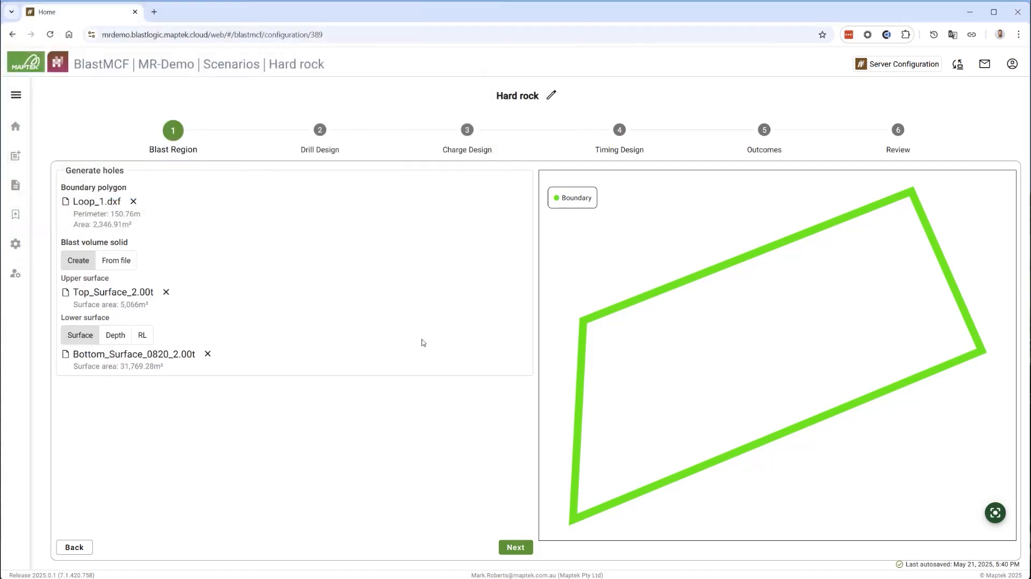
# In the drill design, select all hole diameters and set the angle to 0° and the subdrill to 1.5 m
pyautogui.click(515, 547)
pyautogui.click(129, 262)
pyautogui.click(76, 290)
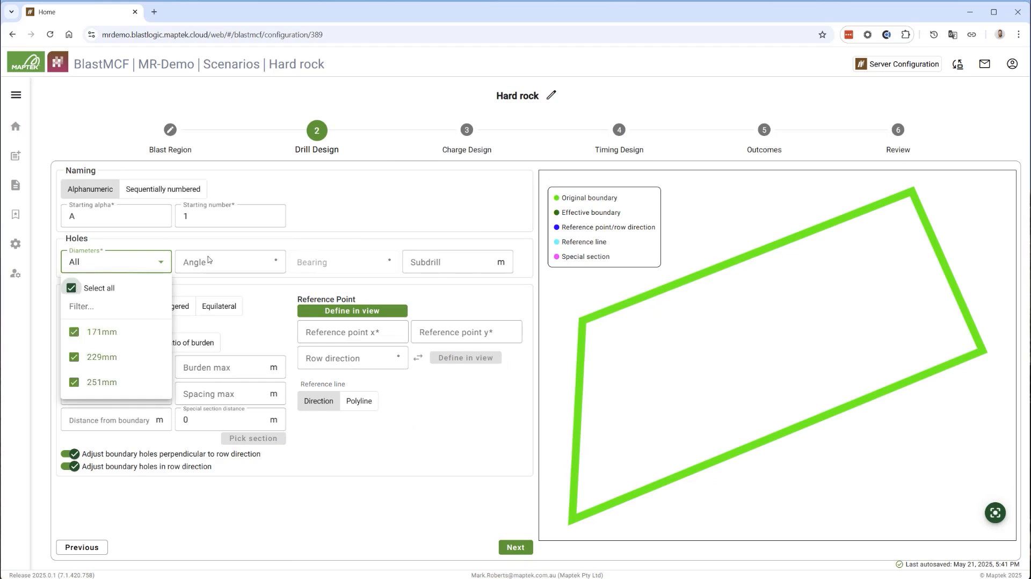
pyautogui.click(208, 258)
pyautogui.click(437, 264)
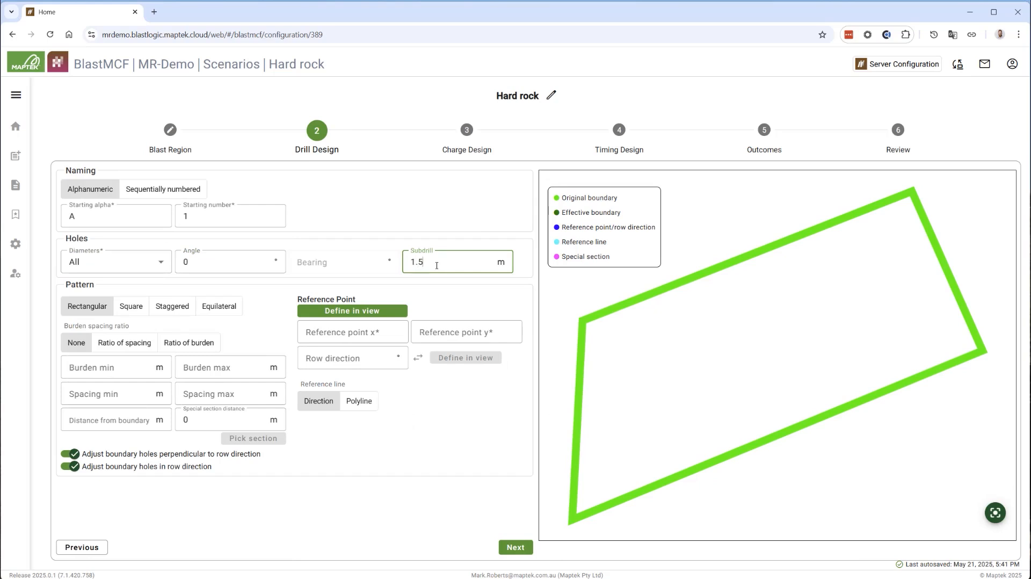
# Set a square pattern with 3 to 6 m spacing and 0 m boundary distance, without adjusting boundary holes perpendicular to row direction
pyautogui.click(132, 304)
pyautogui.click(91, 393)
pyautogui.write('3')
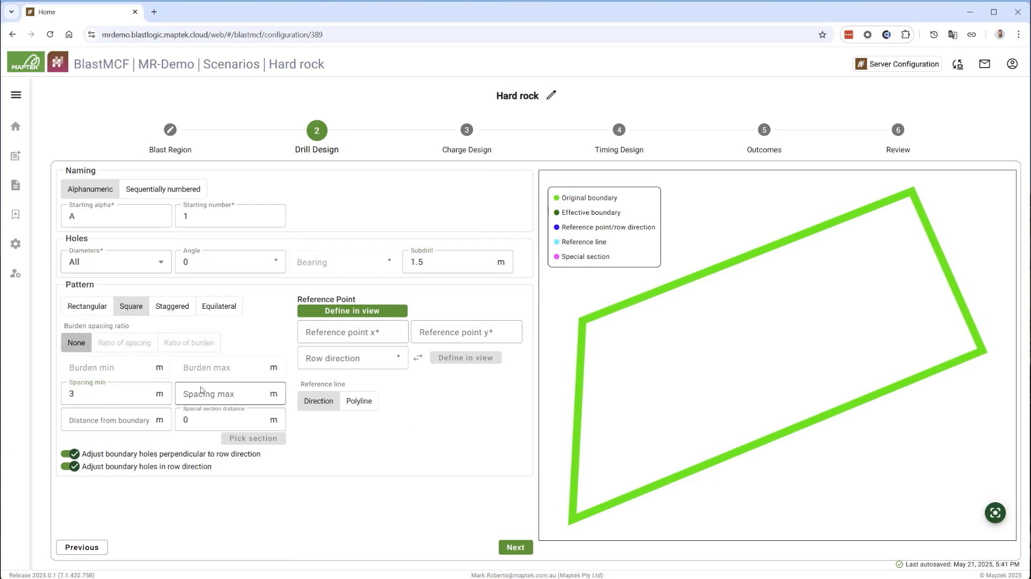
pyautogui.click(202, 391)
pyautogui.write('6')
pyautogui.click(107, 420)
pyautogui.write('0')
pyautogui.click(66, 453)
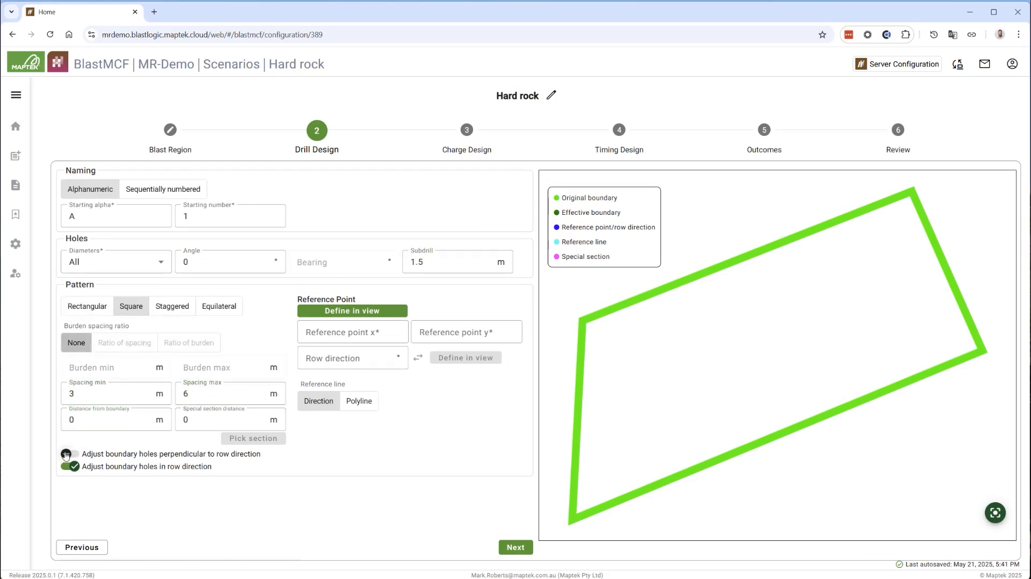
# Place the reference point on the boundary's lower-left corner and align the row direction along its left edge, about 3.12°
pyautogui.click(352, 310)
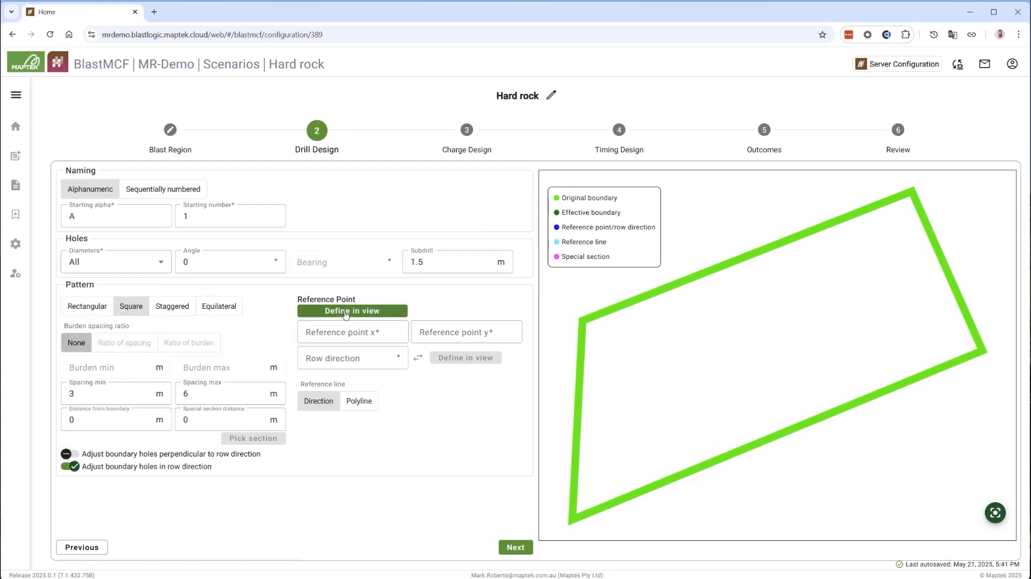
pyautogui.click(575, 522)
pyautogui.click(466, 358)
pyautogui.click(584, 377)
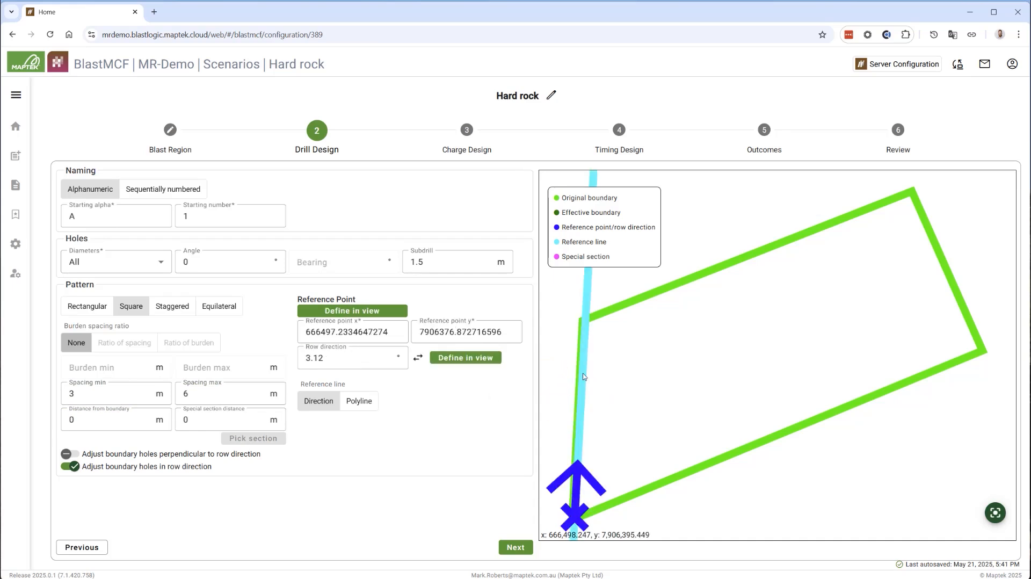
# In the charge design, use Charge_Rule_IO and add Heavy ANFO 1.00 to the dry charge products
pyautogui.click(516, 548)
pyautogui.click(165, 219)
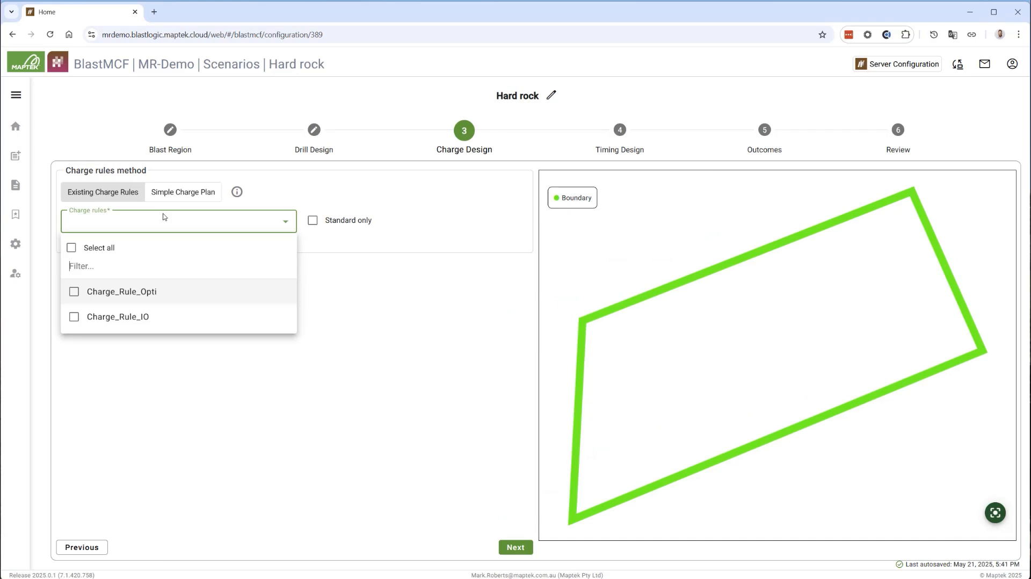
pyautogui.click(107, 317)
pyautogui.click(131, 418)
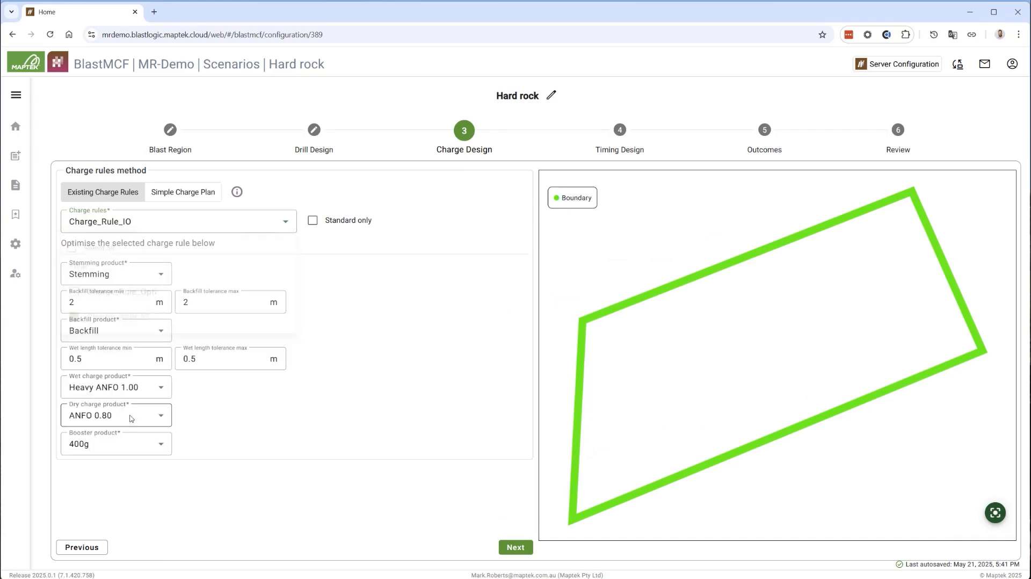
pyautogui.click(131, 418)
pyautogui.click(104, 369)
pyautogui.click(220, 450)
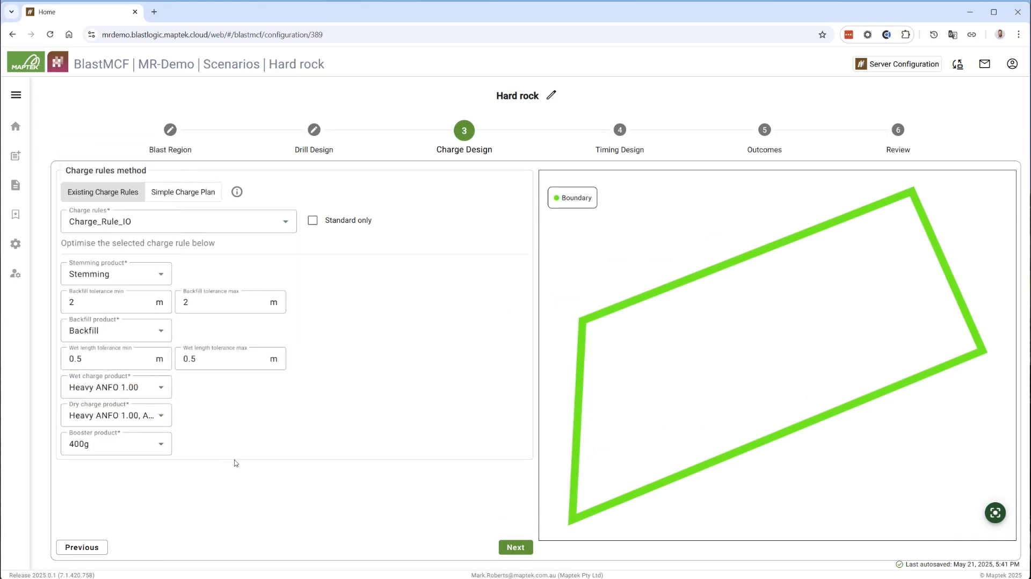
# Set up chevron timing with a 115° inner angle, 0 ms inter-deck delay and 25 ms/m propagation rate
pyautogui.click(505, 549)
pyautogui.click(137, 189)
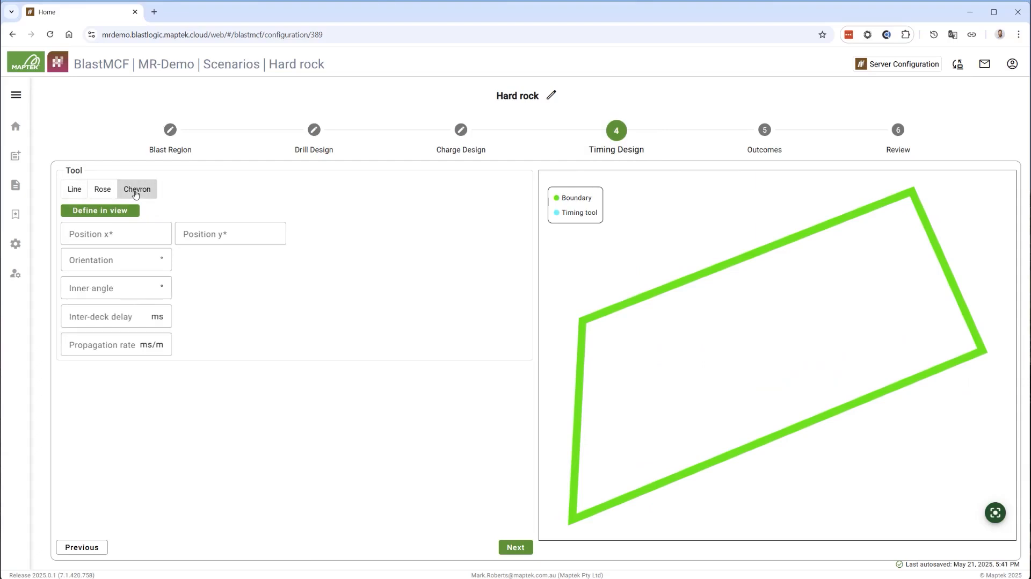
pyautogui.click(126, 288)
pyautogui.write('115')
pyautogui.click(127, 316)
pyautogui.write('0')
pyautogui.click(119, 342)
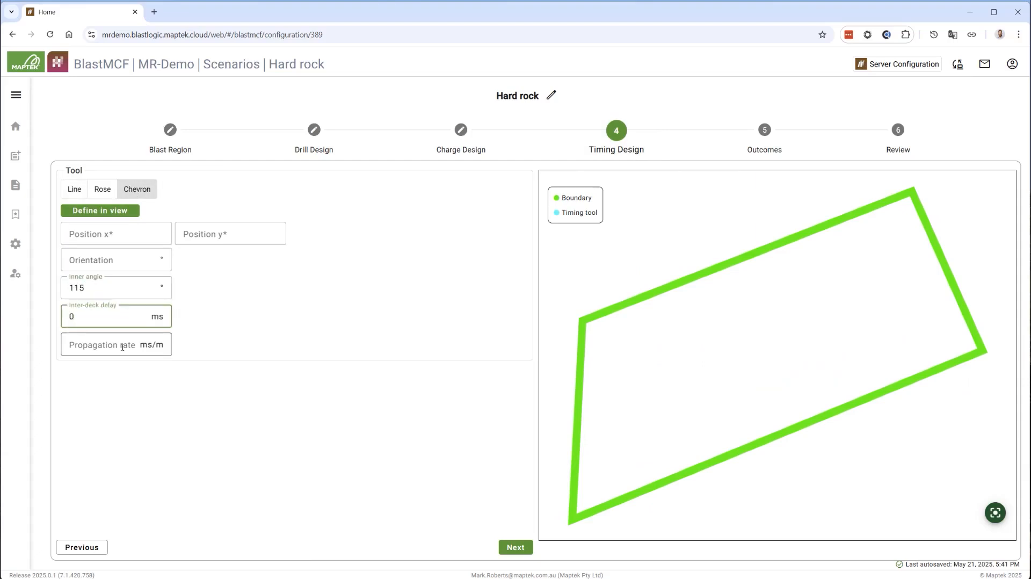
pyautogui.write('25')
# Place the timing chevron just outside the boundary near its lower-right corner, oriented at about 308.66° towards the blast
pyautogui.click(91, 214)
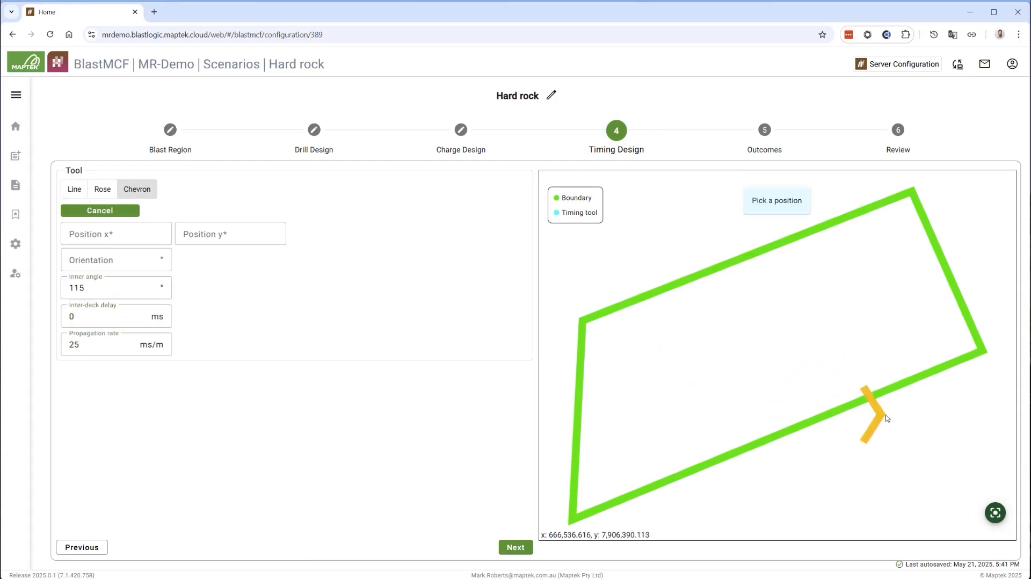
pyautogui.click(933, 391)
pyautogui.click(930, 384)
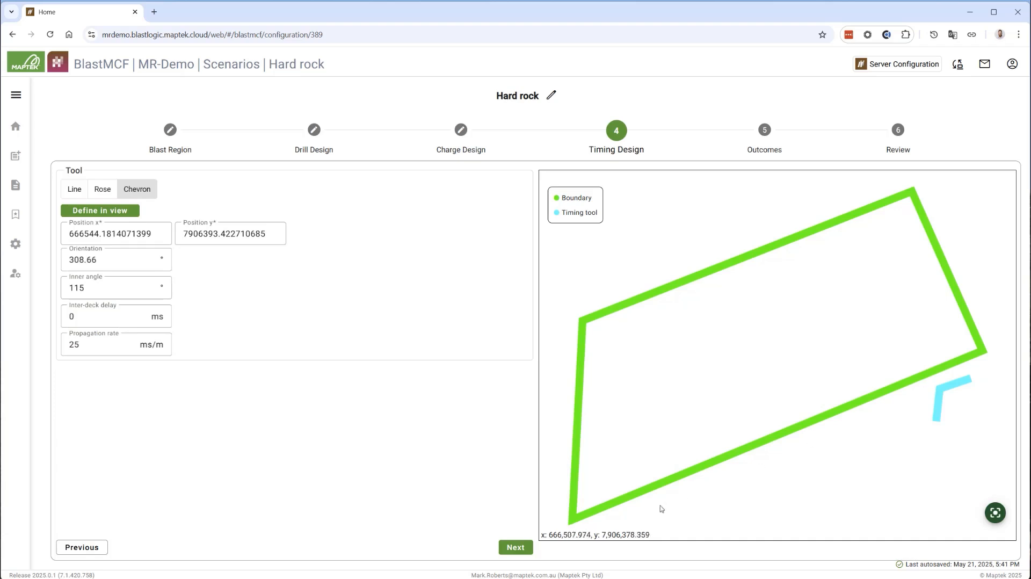
# Display the cost outcome per mass, calculate the blast volume and set the rock density to 2500 kg/m³
pyautogui.click(515, 548)
pyautogui.click(133, 259)
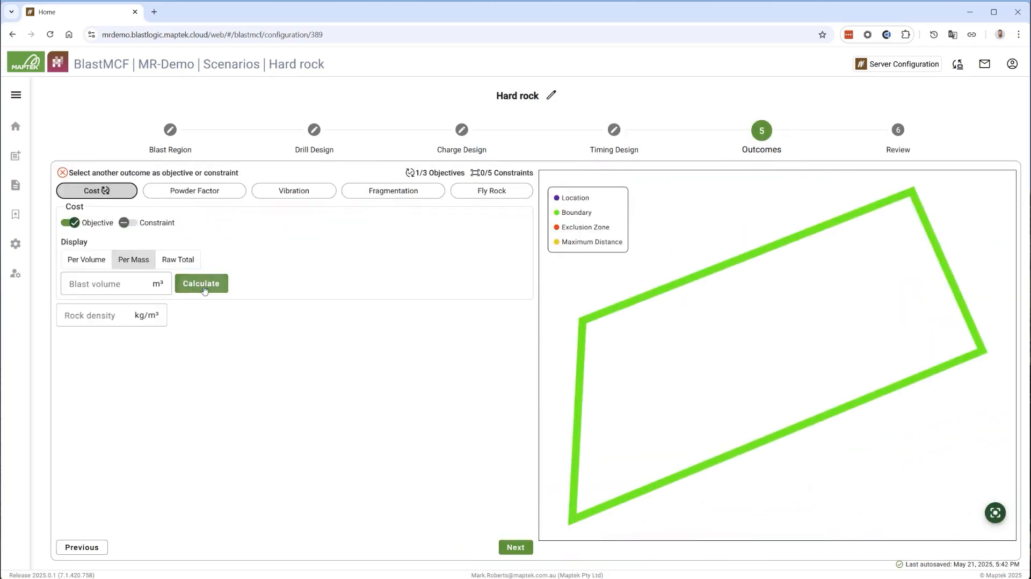
pyautogui.click(201, 283)
pyautogui.click(109, 312)
pyautogui.write('2500')
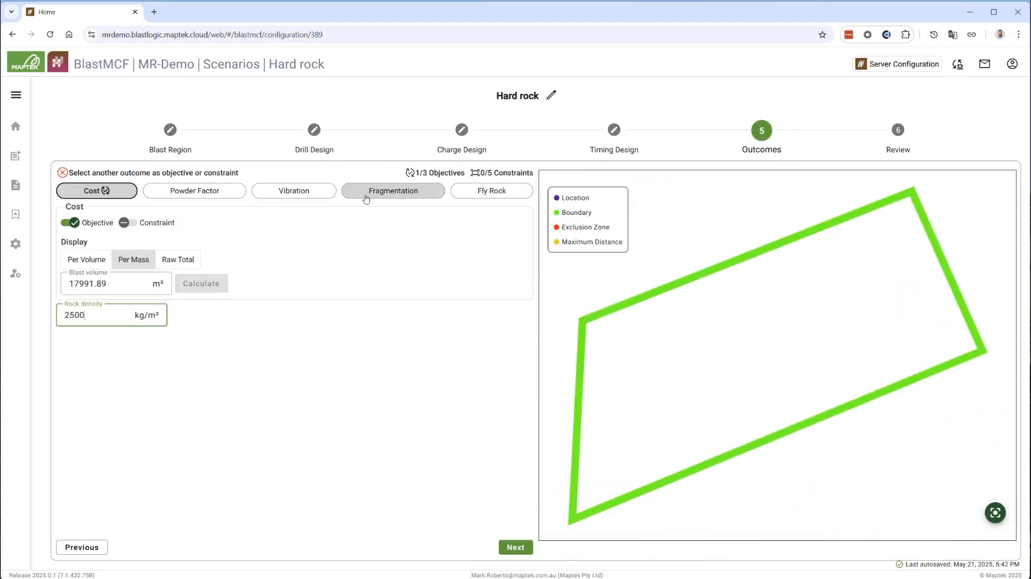
# Make fragmentation an objective with a cutoff size of 750 mm
pyautogui.click(370, 192)
pyautogui.click(70, 222)
pyautogui.click(87, 244)
pyautogui.write('750')
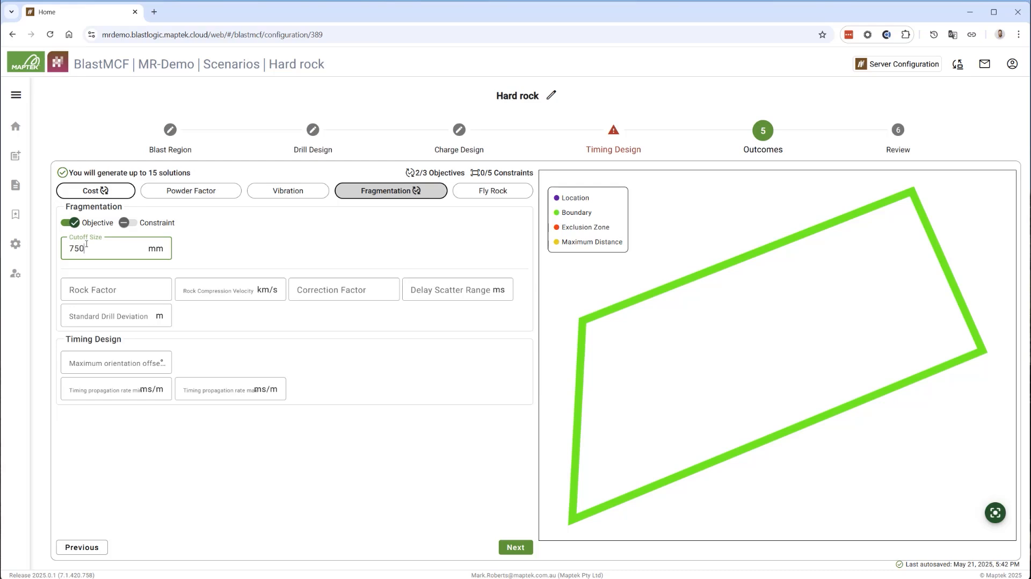
# Set rock factor 11, rock compression velocity 2 km/s, correction factor 1, delay scatter range 0.1 ms and standard drill deviation 0 m
pyautogui.click(102, 290)
pyautogui.write('11')
pyautogui.write('2')
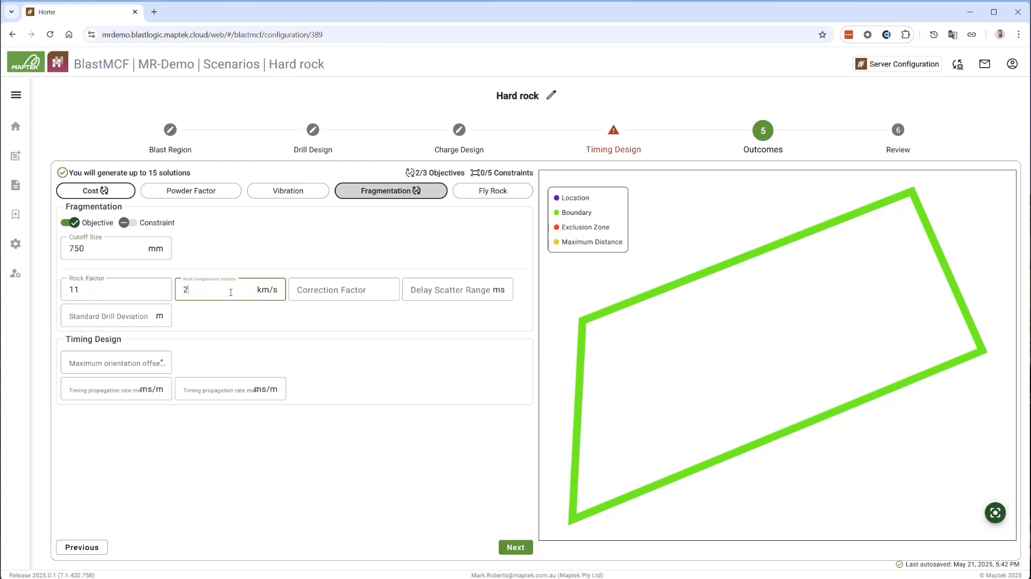
pyautogui.press('Tab')
pyautogui.write('1')
pyautogui.press('Tab')
pyautogui.write('.1')
pyautogui.press('Tab')
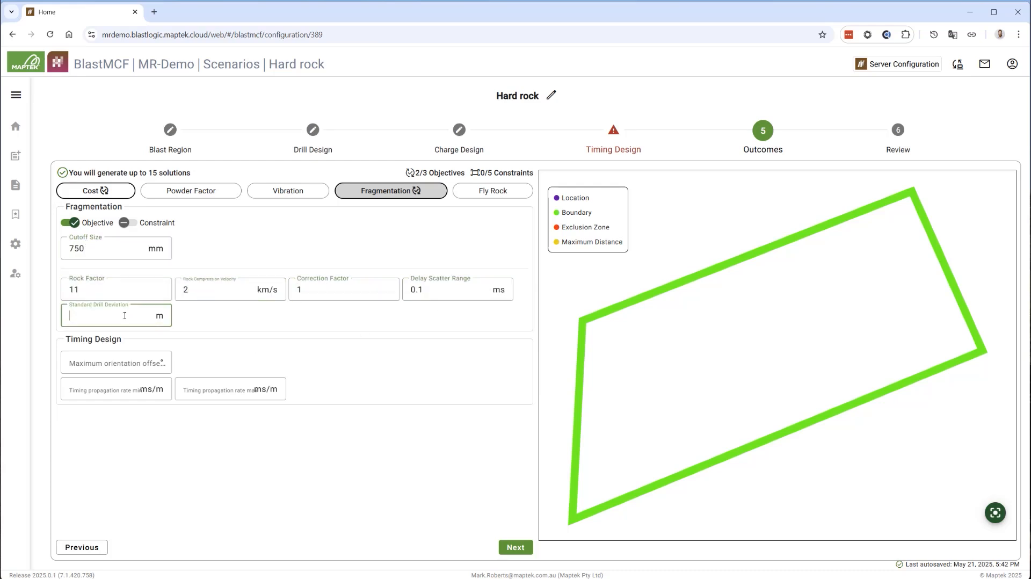
pyautogui.write('0')
# Set the timing's maximum orientation offset to 10° and its propagation rate range to 15–35 ms/m
pyautogui.press('Tab')
pyautogui.write('10')
pyautogui.click(97, 390)
pyautogui.write('15')
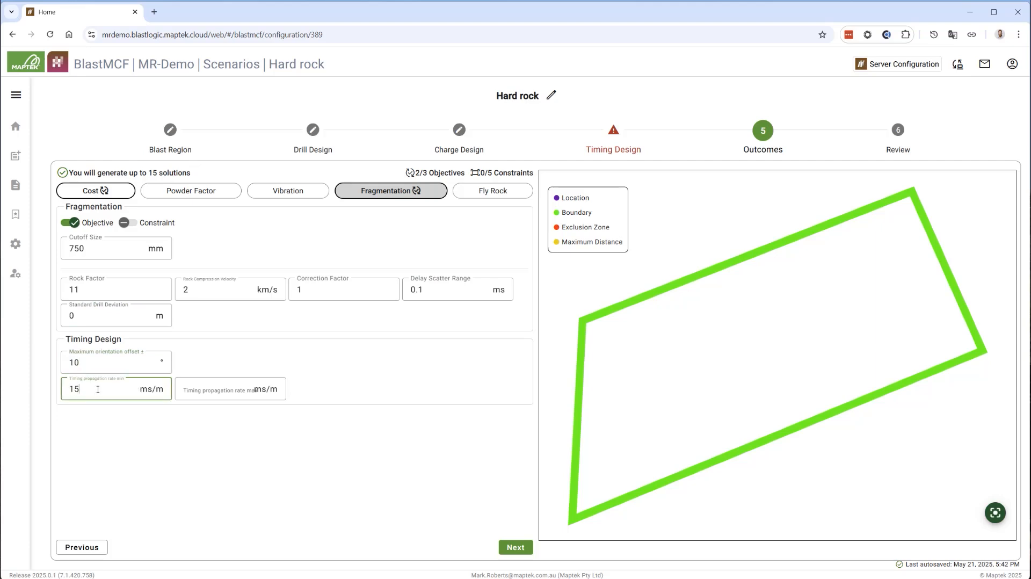
pyautogui.click(200, 391)
pyautogui.write('35')
# Submit the Hard rock scenario and list its resulting solutions by ascending cost
pyautogui.click(510, 549)
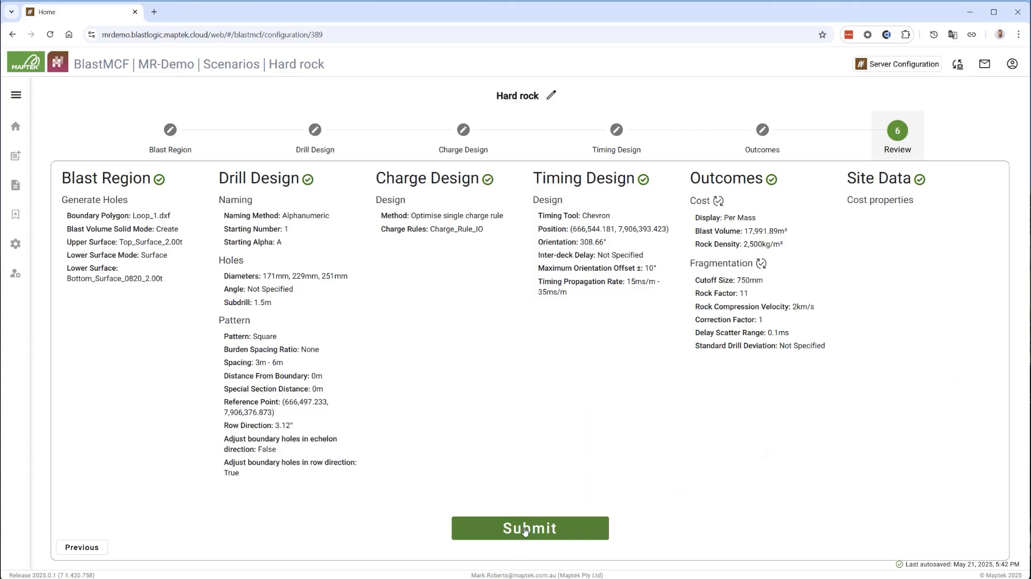
pyautogui.click(523, 531)
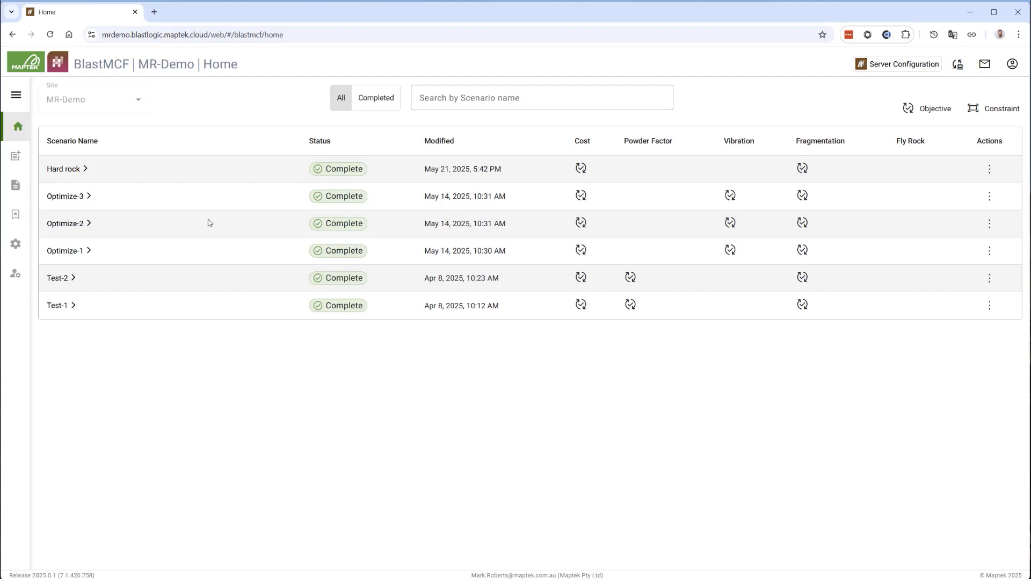
pyautogui.click(82, 171)
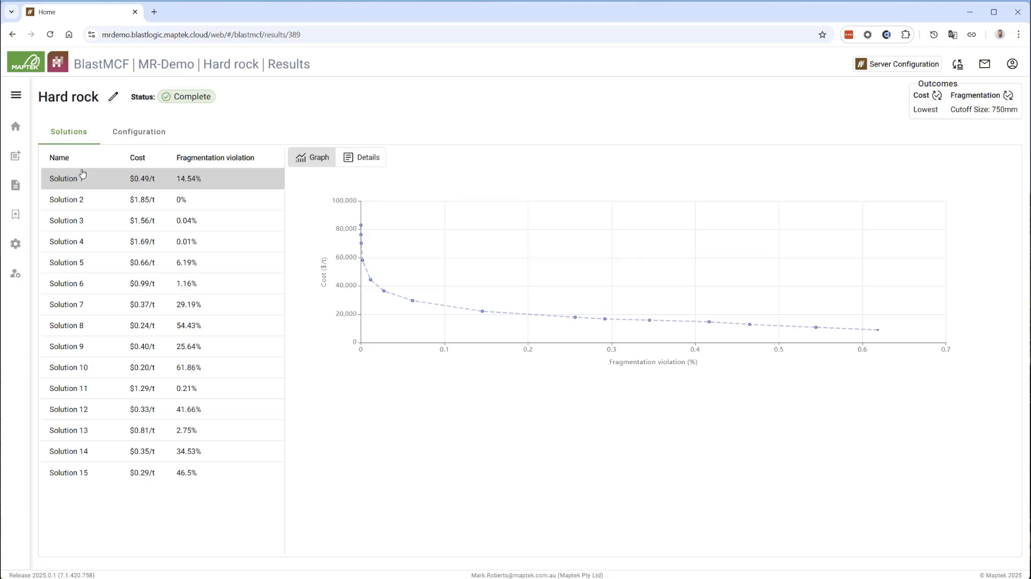
pyautogui.click(132, 160)
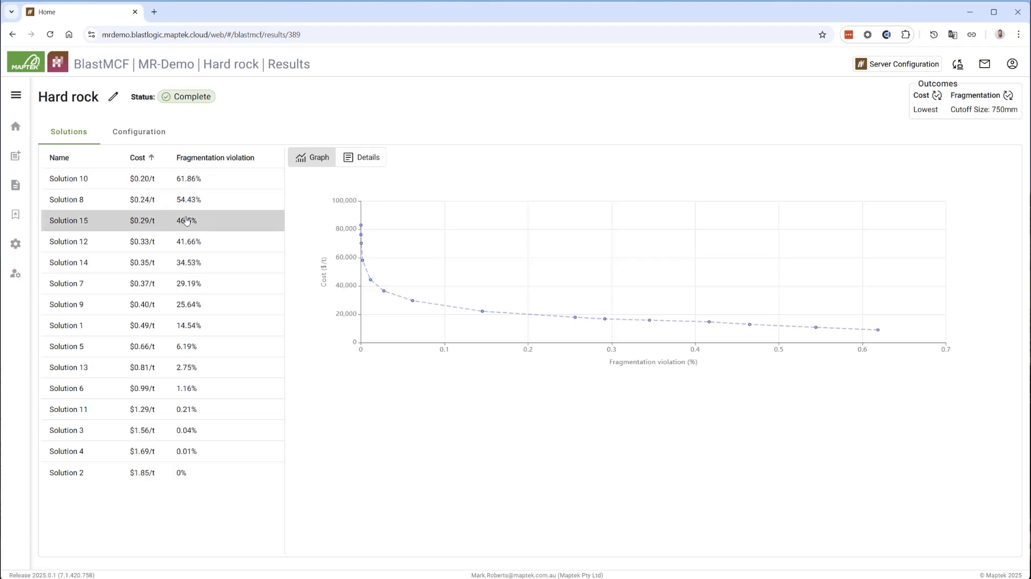
# Create a draft named "This one" from Solution 9
pyautogui.click(142, 347)
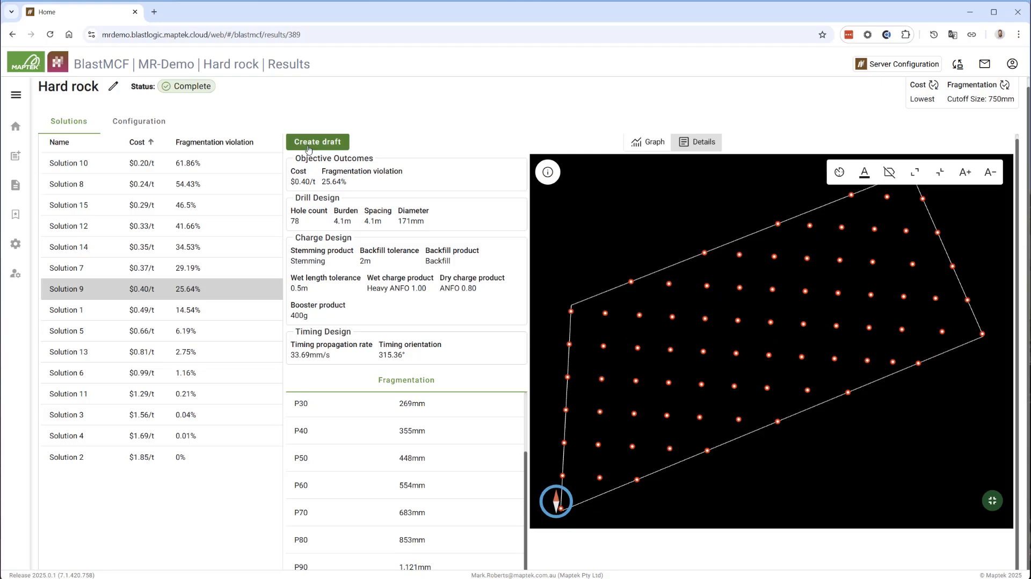
pyautogui.click(308, 146)
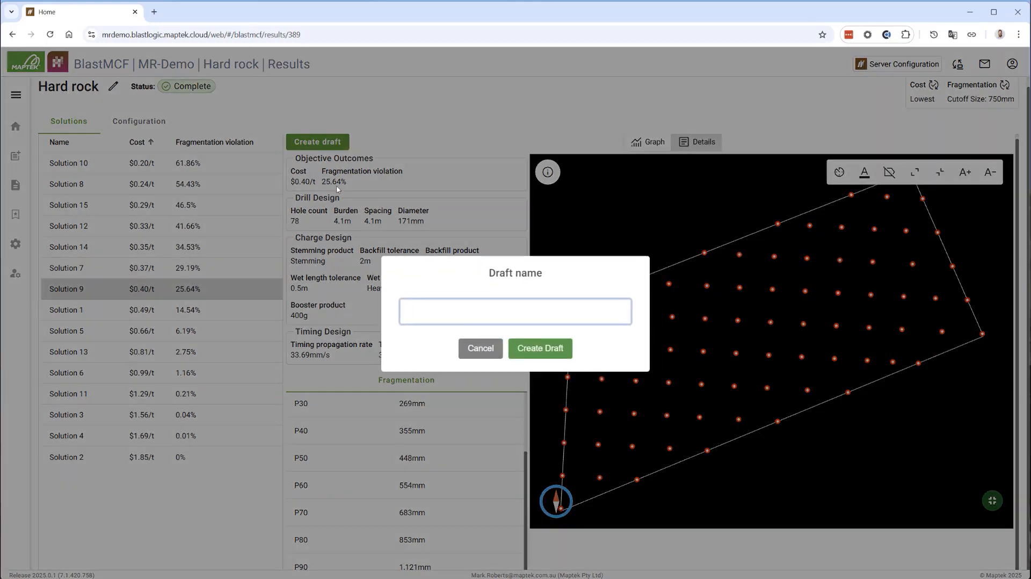
pyautogui.write('This one')
pyautogui.click(537, 350)
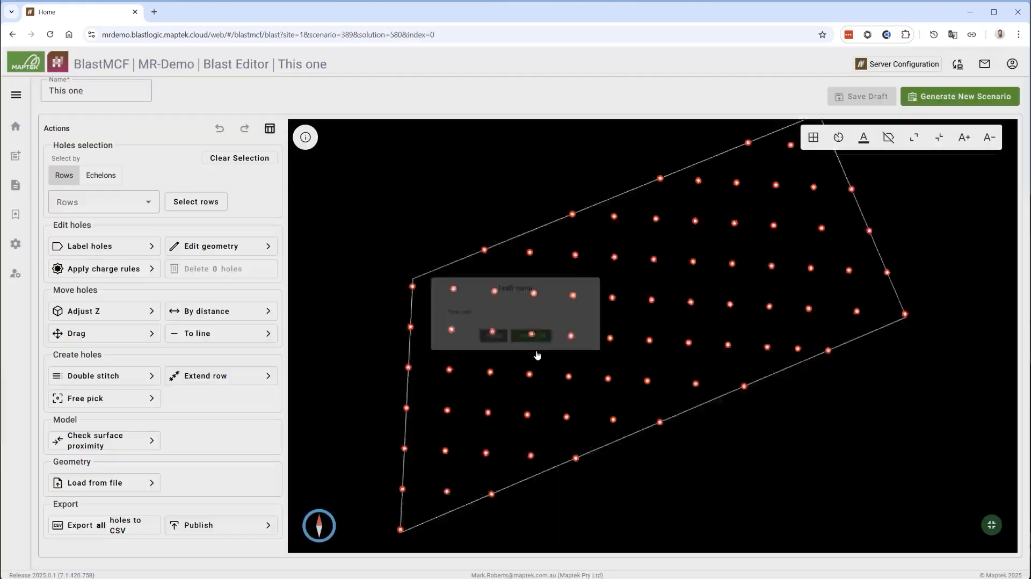
# Generate a new scenario named "Soft rock" from the draft blast
pyautogui.click(922, 97)
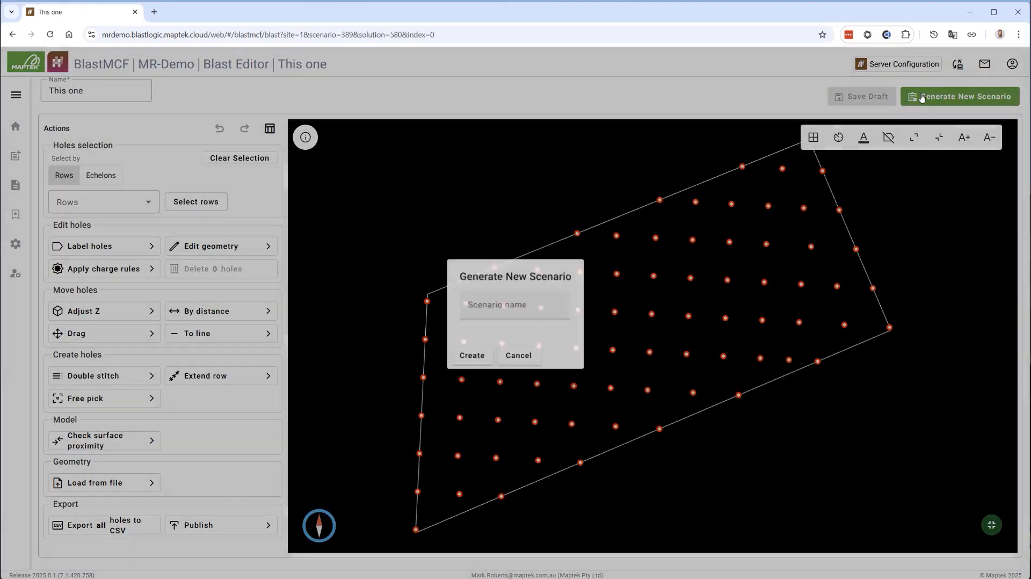
pyautogui.click(527, 302)
pyautogui.write('So')
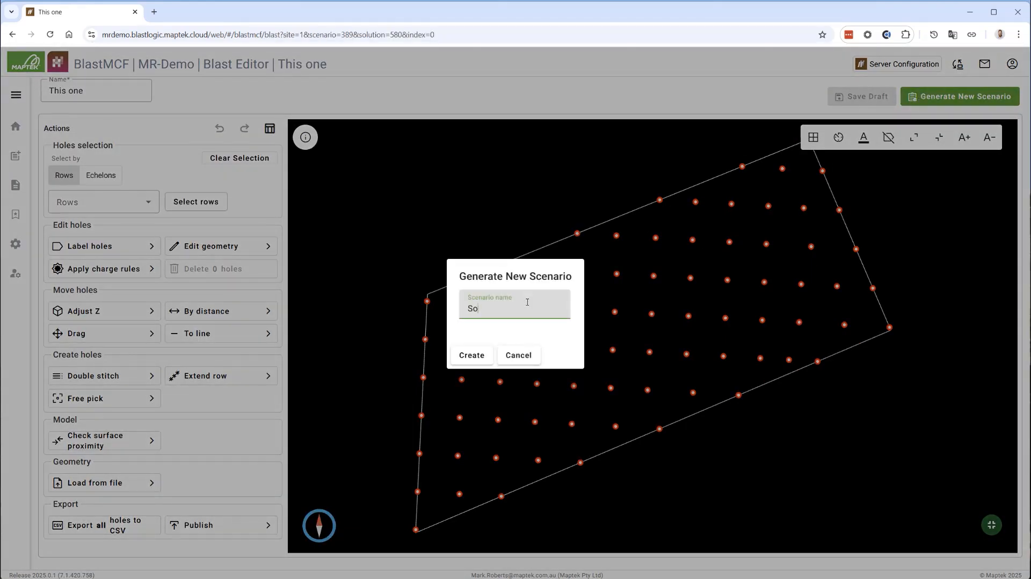
pyautogui.write('ft rock')
pyautogui.click(472, 355)
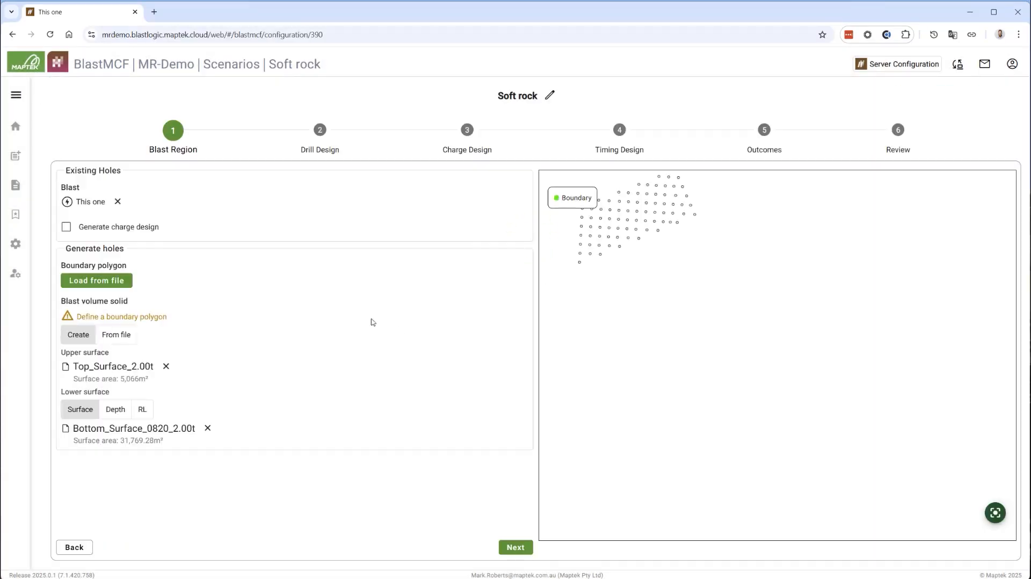
# Load Loop_2.dxf as the boundary polygon and Top_Surface_2.00t as the upper surface of the Soft rock blast region
pyautogui.click(113, 281)
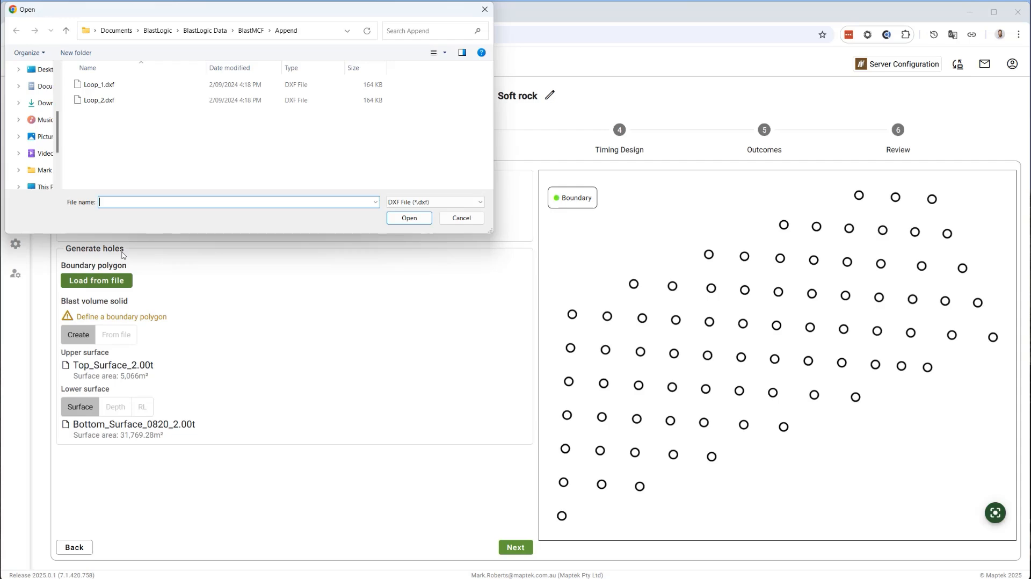
pyautogui.click(188, 100)
pyautogui.click(404, 220)
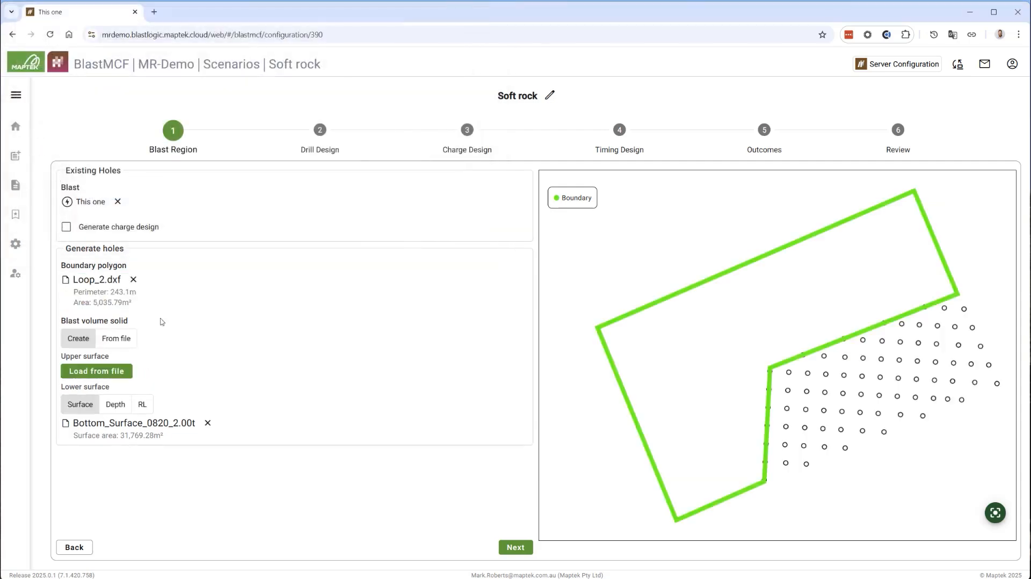
pyautogui.click(97, 371)
pyautogui.click(109, 132)
pyautogui.doubleClick(110, 132)
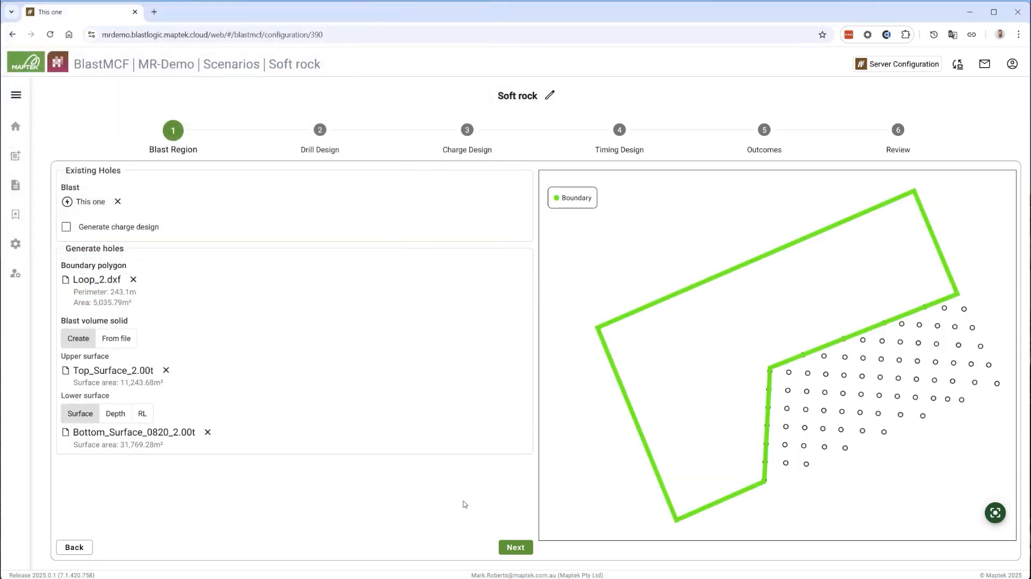
# Set the drill design's minimum spacing to 5 m
pyautogui.click(515, 547)
pyautogui.doubleClick(71, 393)
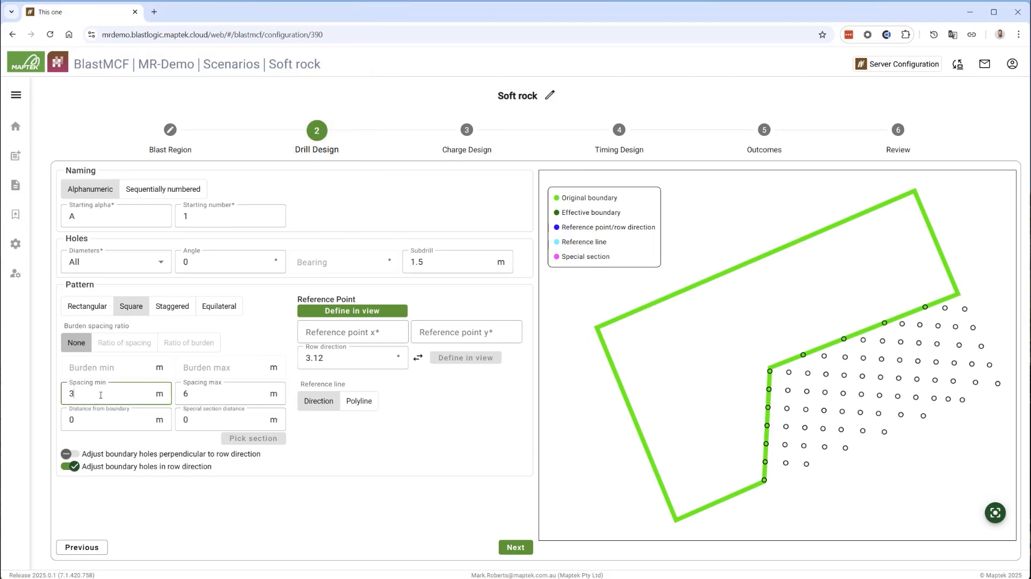
pyautogui.write('5')
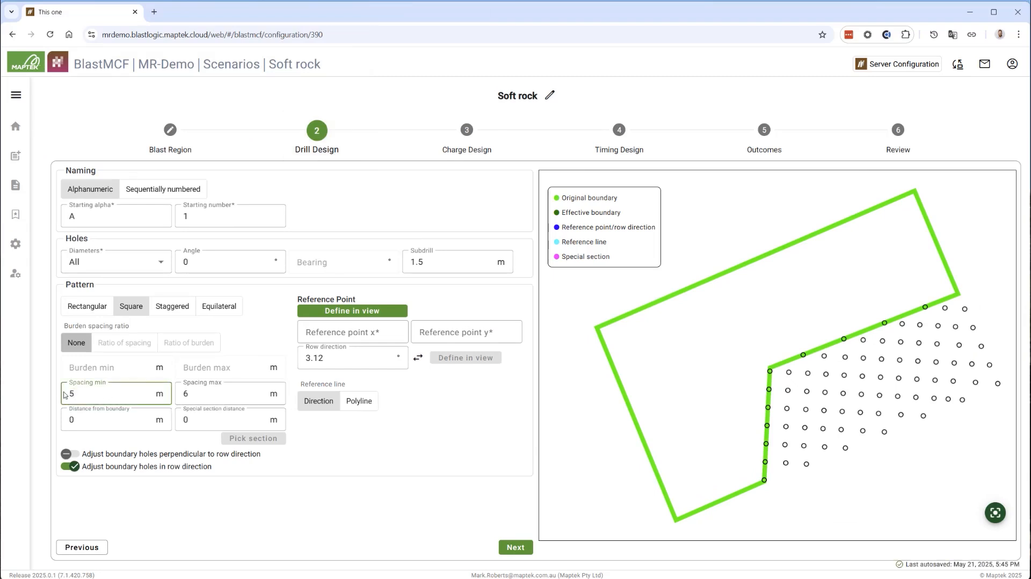
# Apply a 3 m special section distance along the boundary shared with the existing holes, and set the reference point at the polygon's lowest corner
pyautogui.doubleClick(193, 419)
pyautogui.write('3')
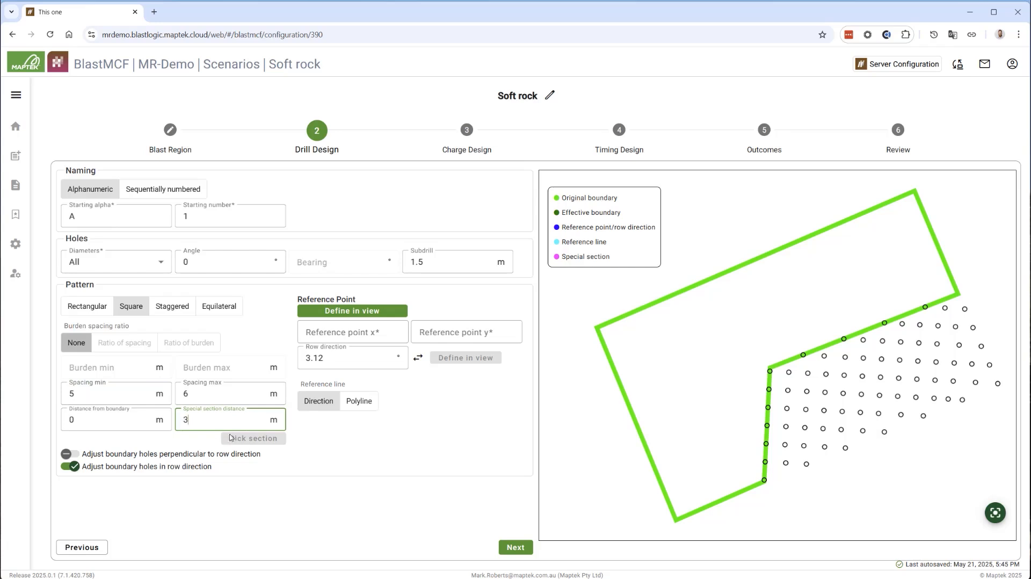
pyautogui.click(241, 440)
pyautogui.click(764, 480)
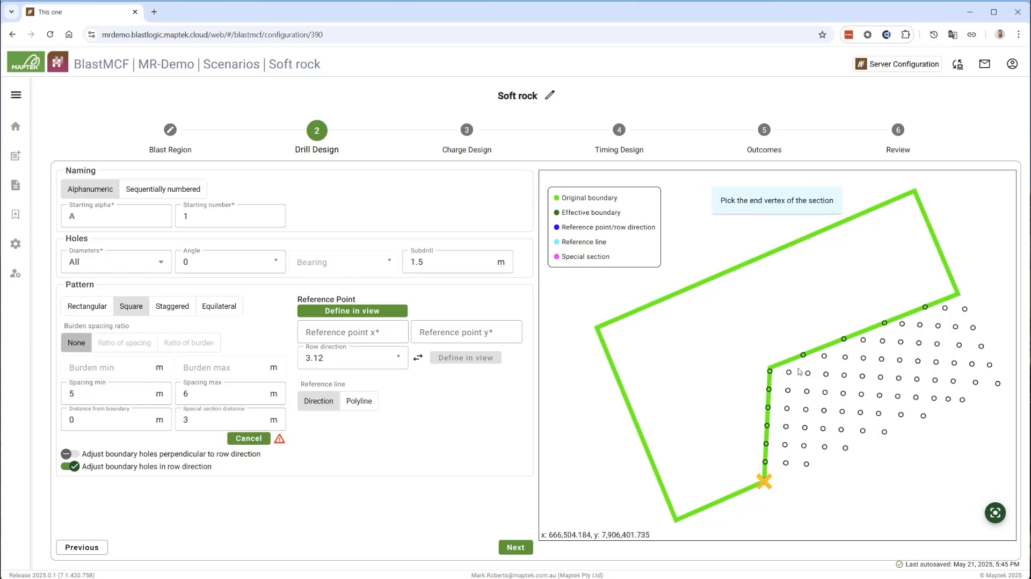
pyautogui.click(954, 295)
pyautogui.click(352, 311)
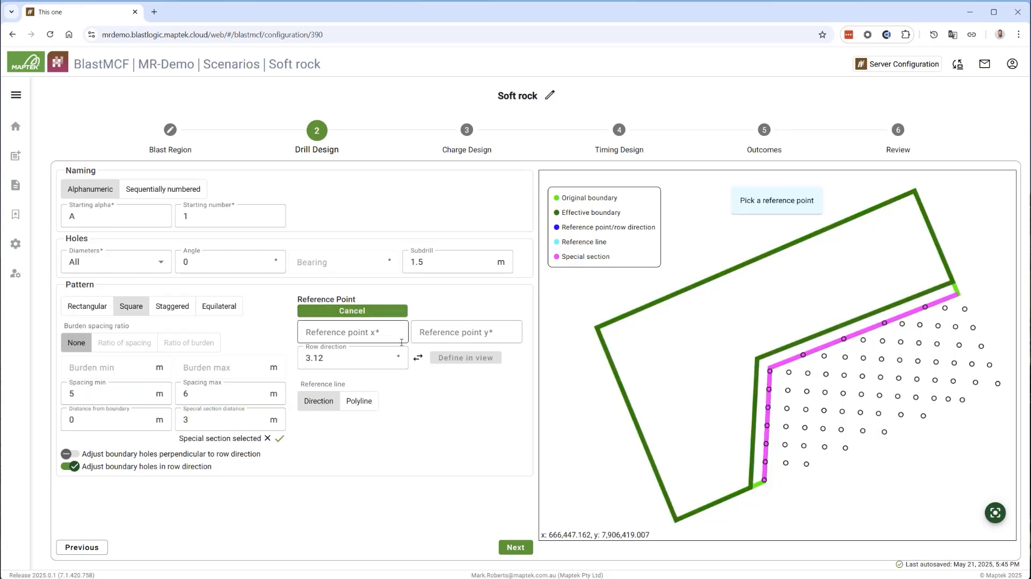
pyautogui.click(675, 519)
# Keep the charge and timing designs, recalculate the Cost objective's blast volume and set the rock density to 1800 kg/m³
pyautogui.click(516, 548)
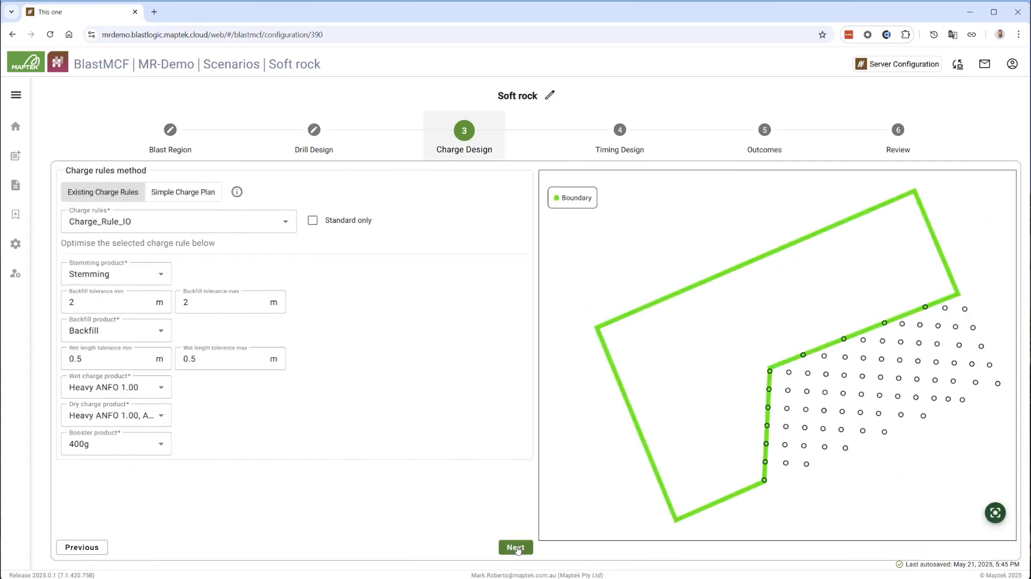
pyautogui.click(517, 548)
pyautogui.click(517, 549)
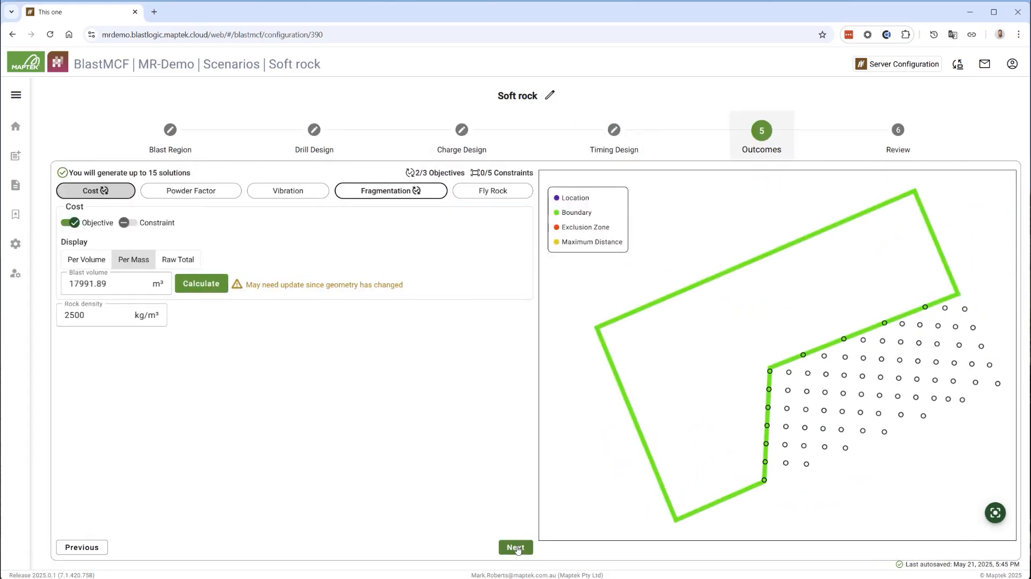
pyautogui.click(194, 284)
pyautogui.doubleClick(63, 321)
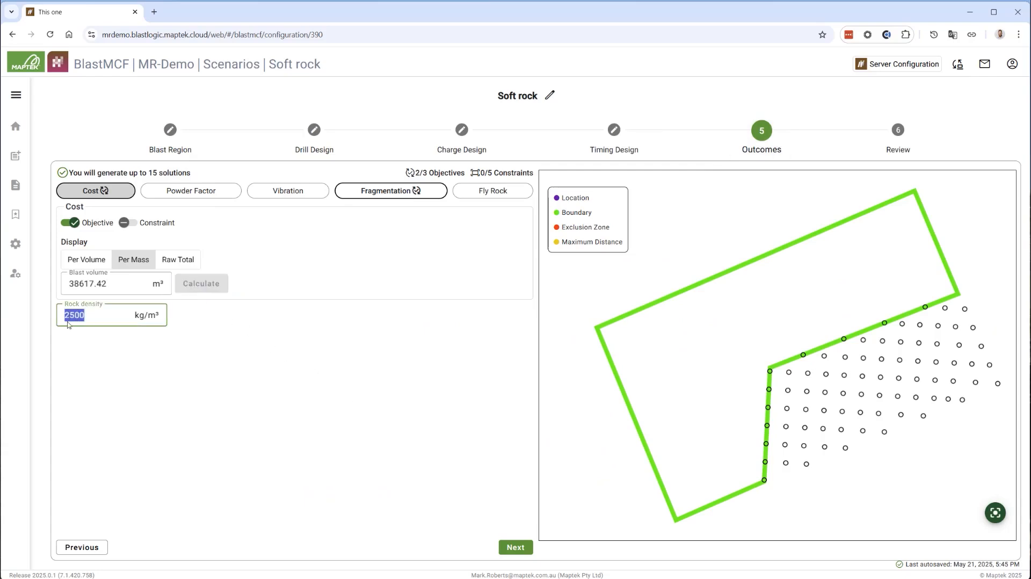
pyautogui.write('1800')
# Set the Fragmentation objective's rock factor to 7
pyautogui.click(359, 194)
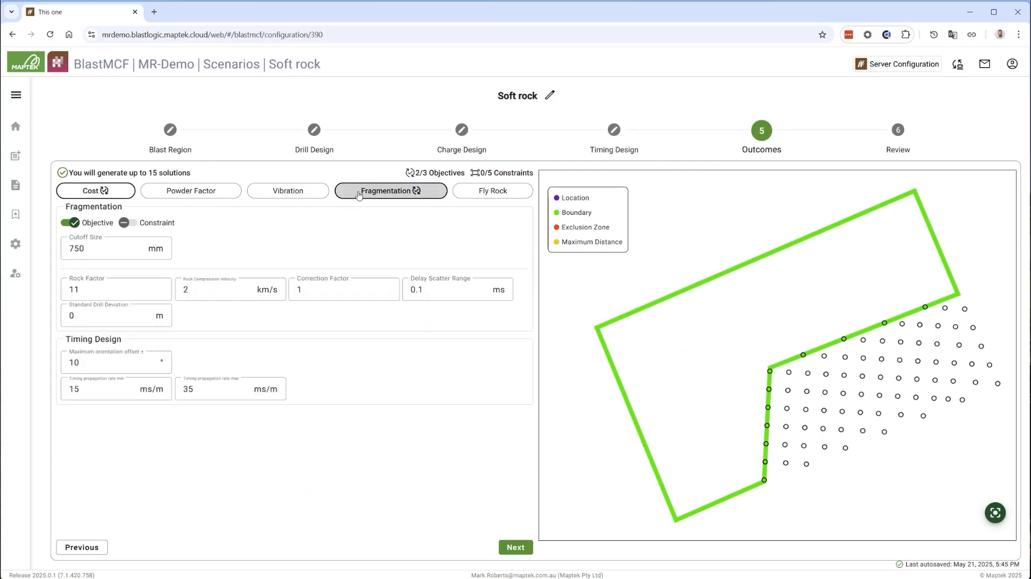
pyautogui.doubleClick(63, 295)
pyautogui.write('7')
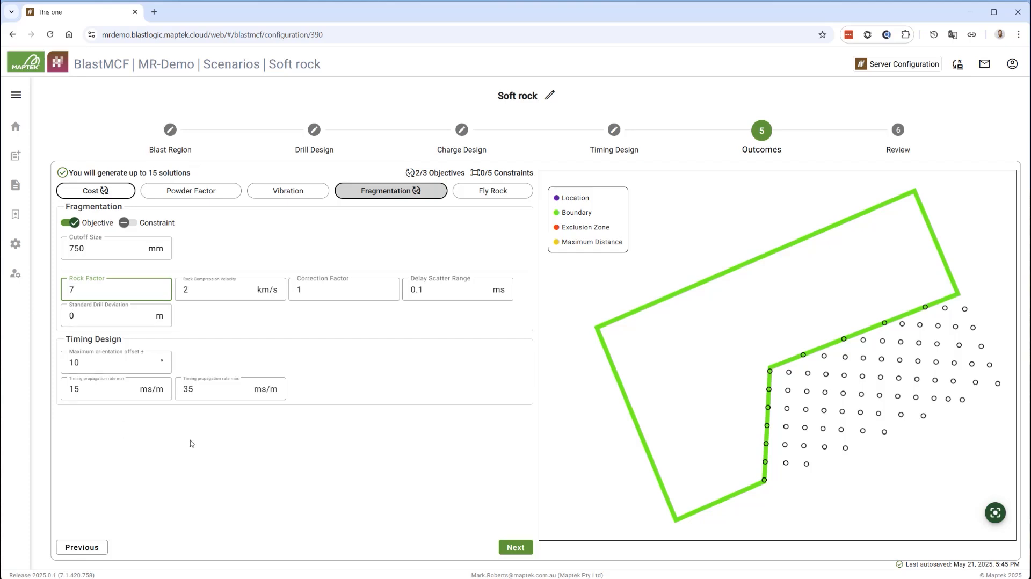
# Submit the Soft rock scenario and list its resulting solutions by ascending cost
pyautogui.click(513, 548)
pyautogui.click(513, 529)
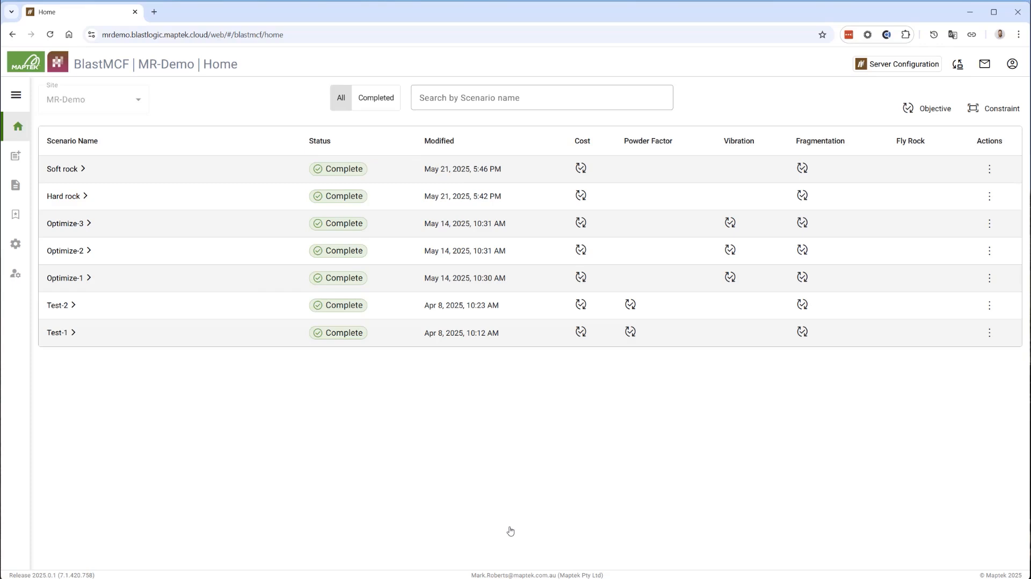
pyautogui.click(84, 173)
pyautogui.click(136, 159)
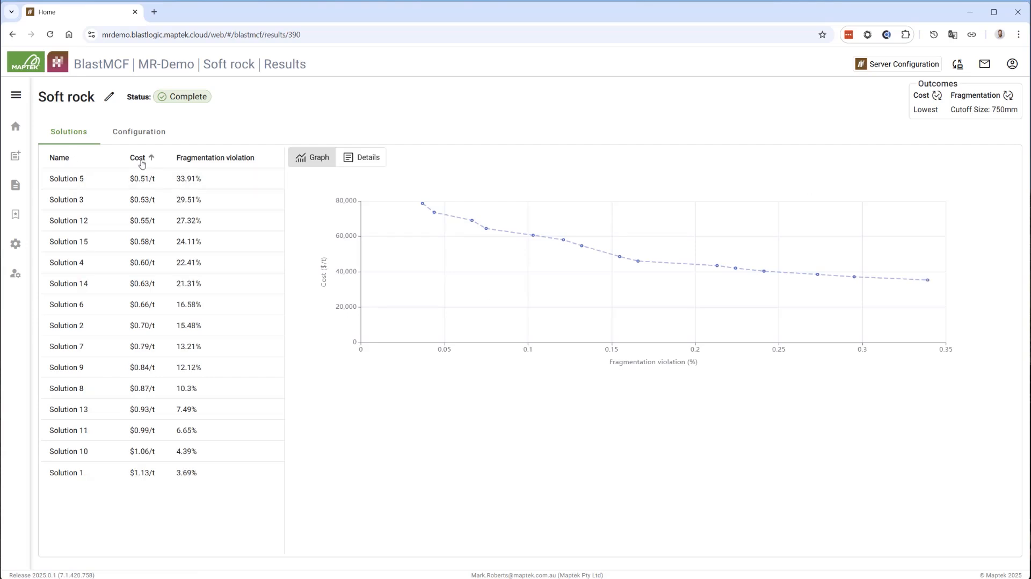
# Compare the drill, charge and fragmentation details of Solutions 5, 12 and 15
pyautogui.click(134, 178)
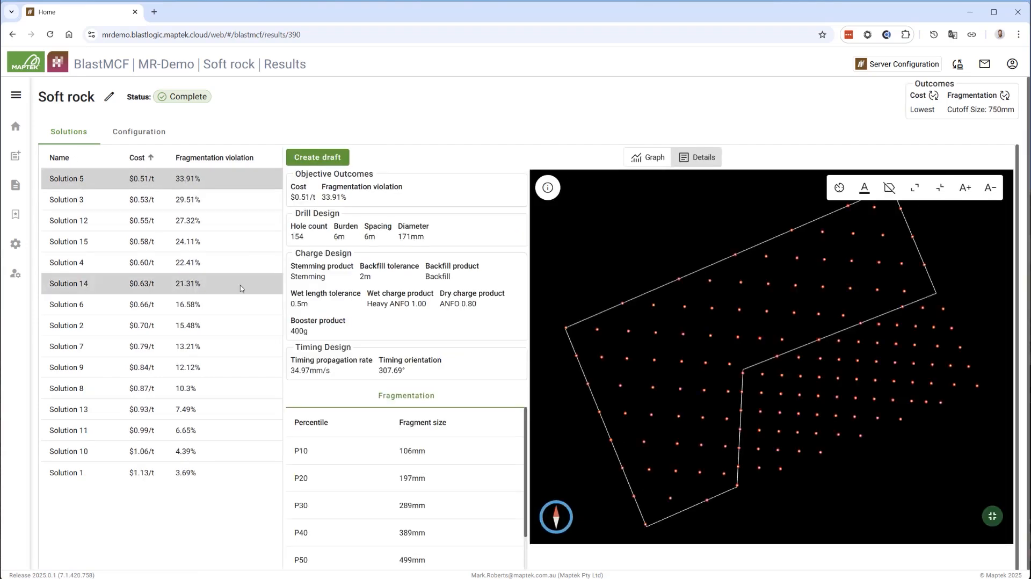
pyautogui.scroll(-2, 382, 433)
pyautogui.scroll(-3, 382, 432)
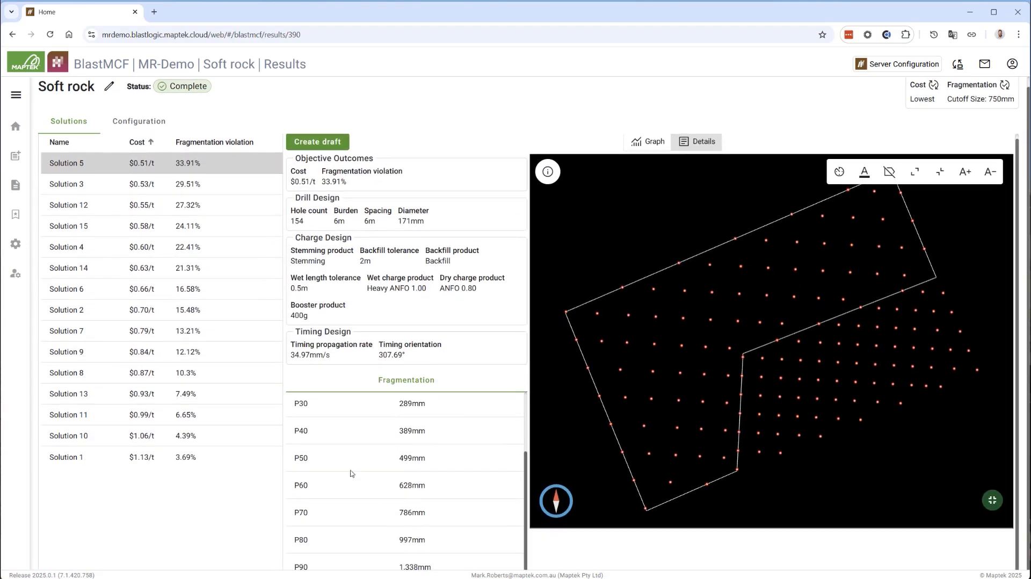
pyautogui.click(149, 208)
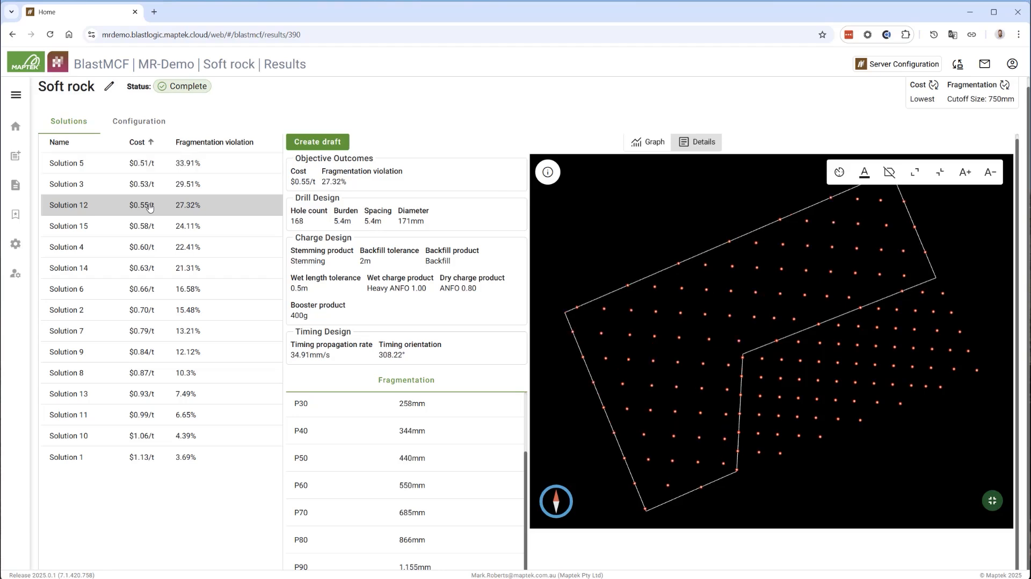
pyautogui.click(150, 226)
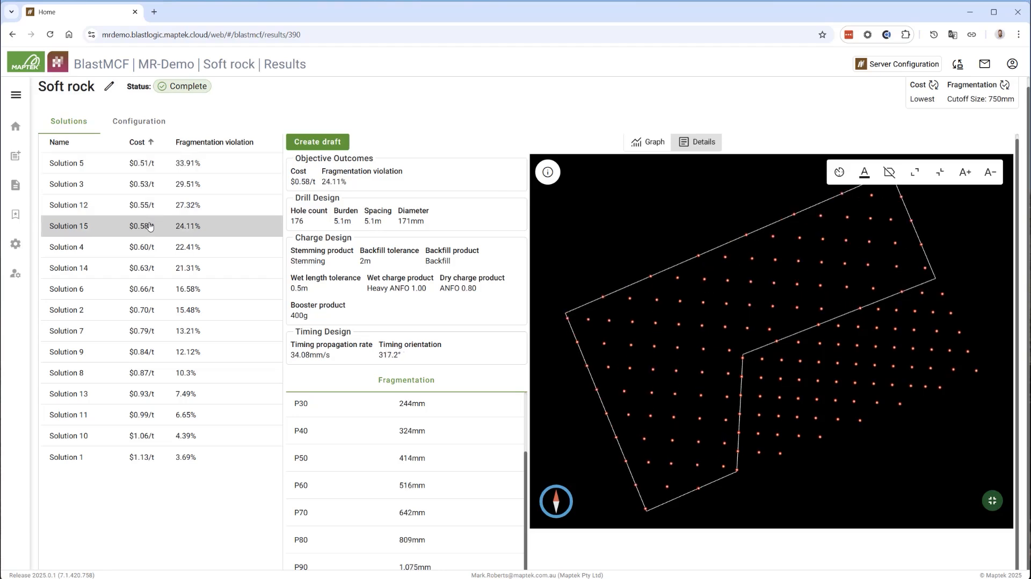
# Create a draft named "Bench-1_Ramp-3_RL355" from Solution 4
pyautogui.click(150, 248)
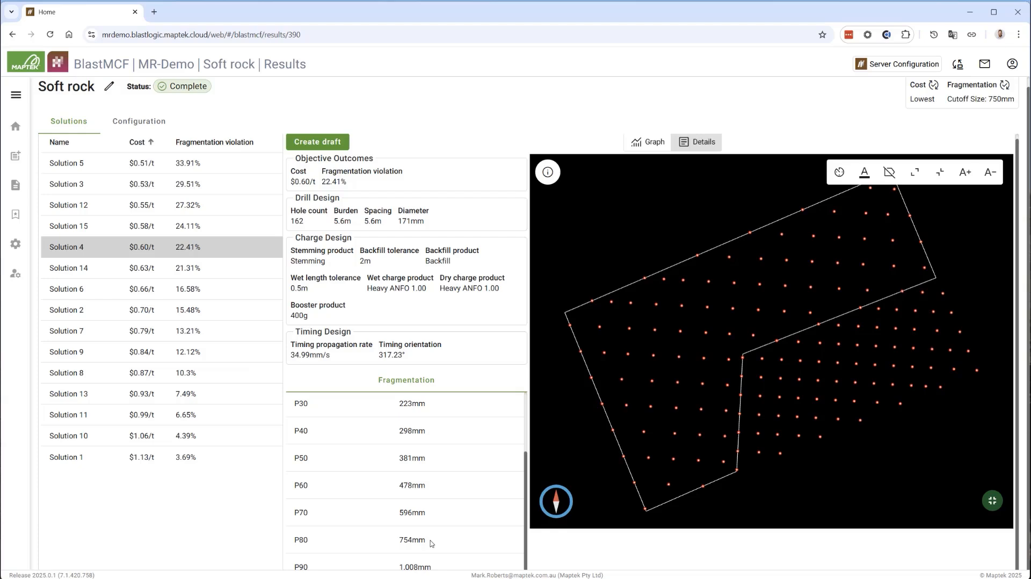
pyautogui.click(320, 144)
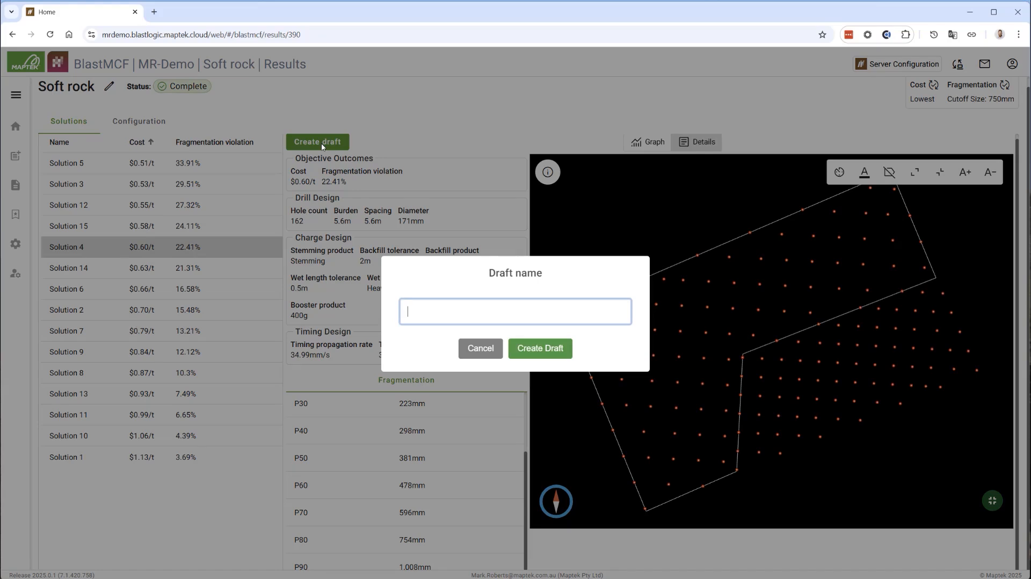
pyautogui.write('Bench-1_Ramp-3_RL355')
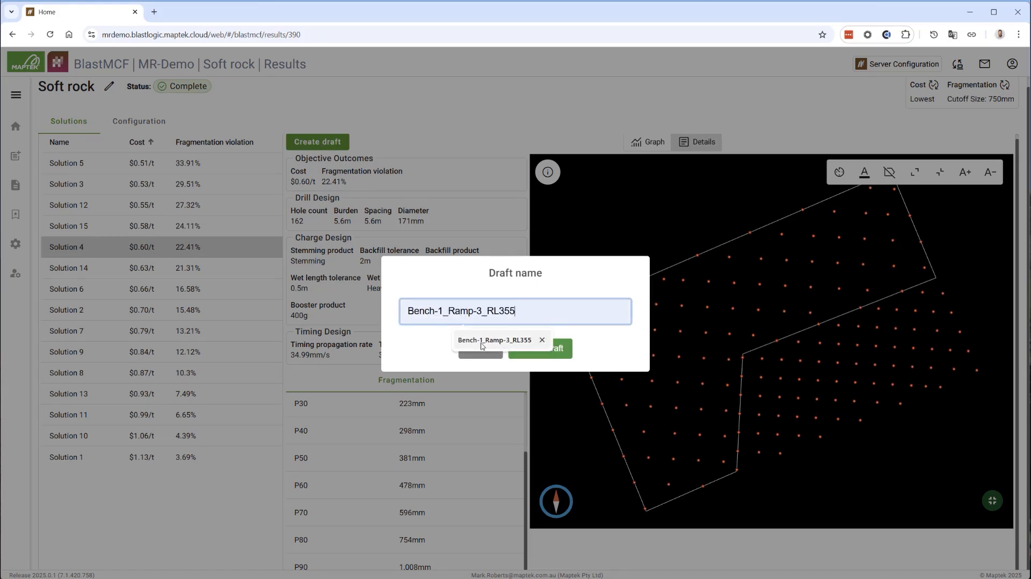
pyautogui.click(494, 340)
pyautogui.click(534, 350)
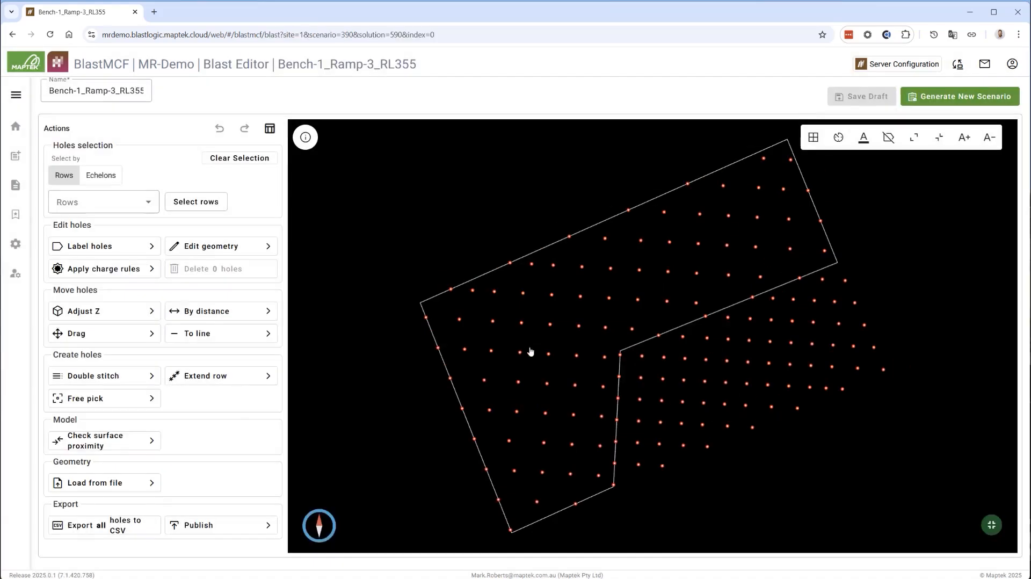
# Show row/echelon labels at a smaller size and auto-assign rows and echelons across all 162 holes, starting from A and 1
pyautogui.click(865, 139)
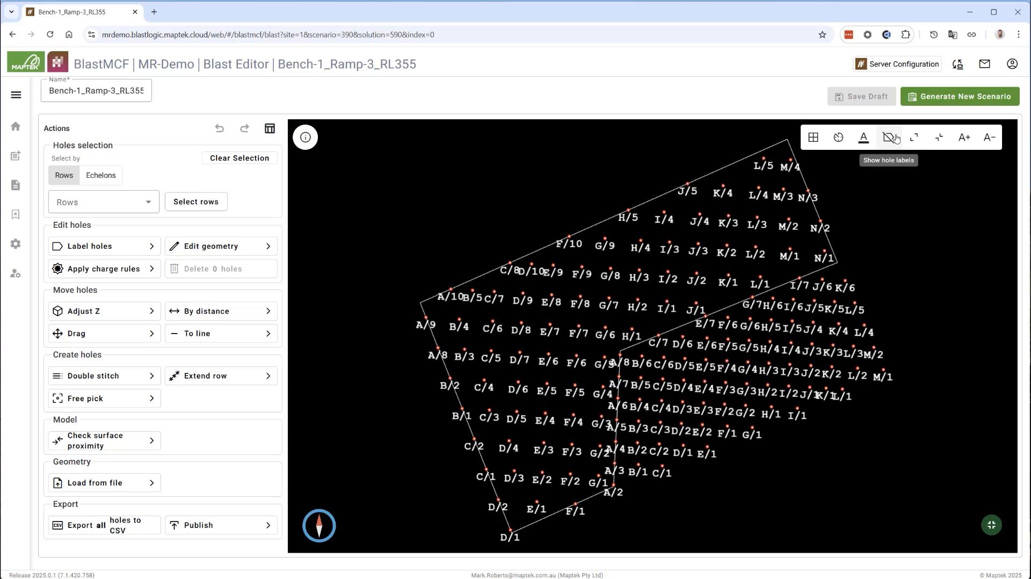
pyautogui.click(989, 137)
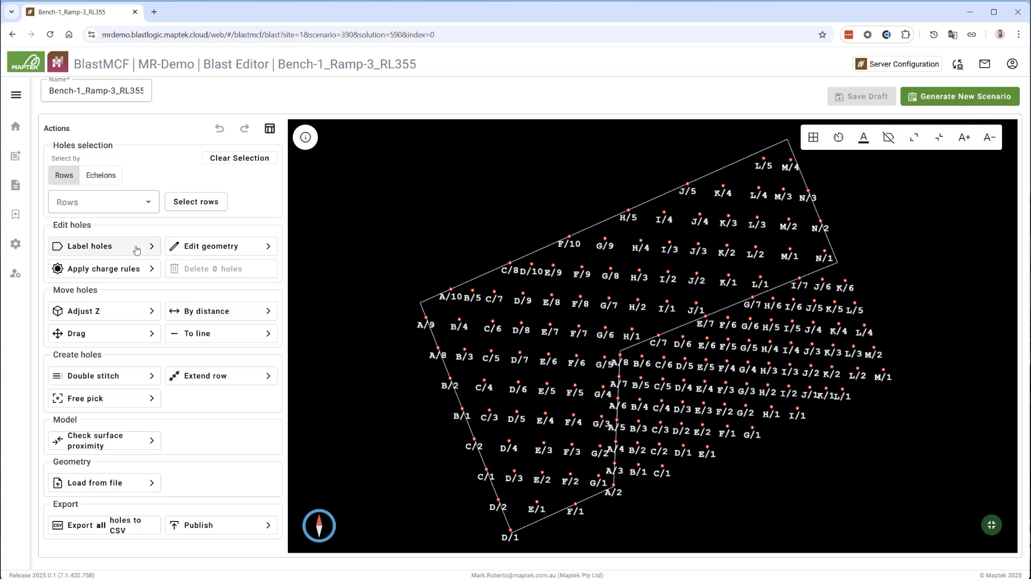
pyautogui.click(111, 245)
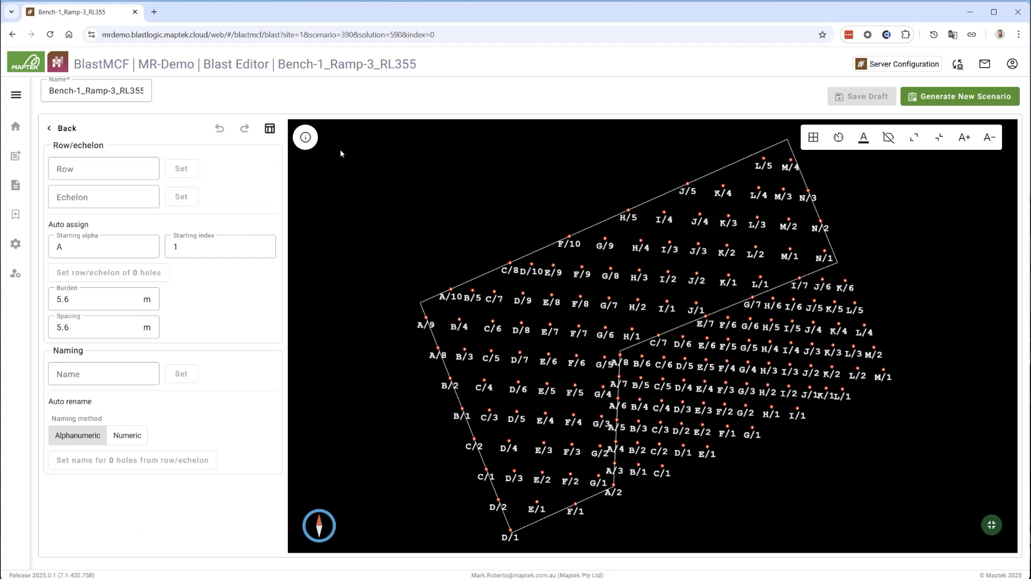
pyautogui.moveTo(351, 146); pyautogui.dragTo(936, 539)
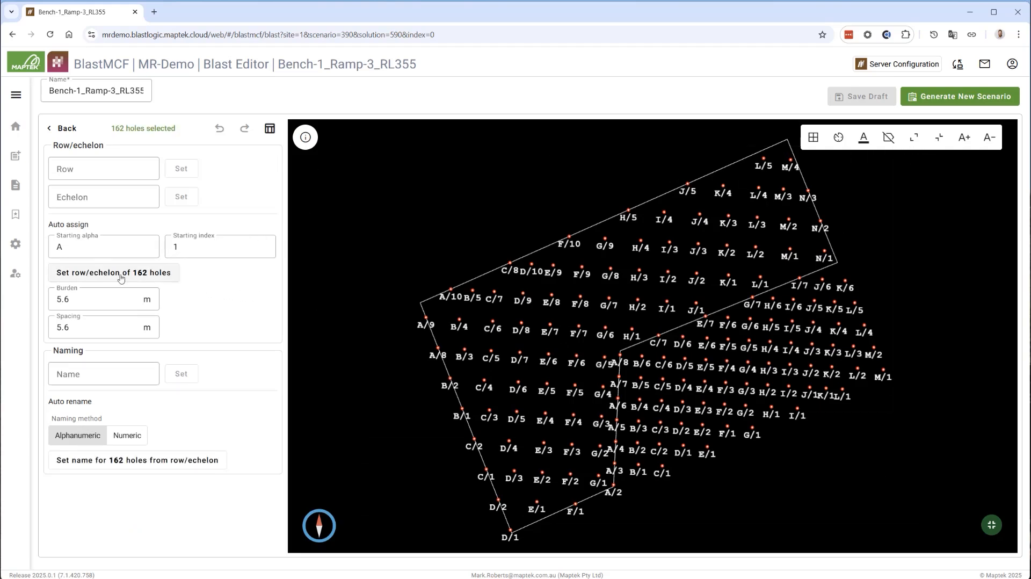
pyautogui.click(138, 274)
pyautogui.click(584, 341)
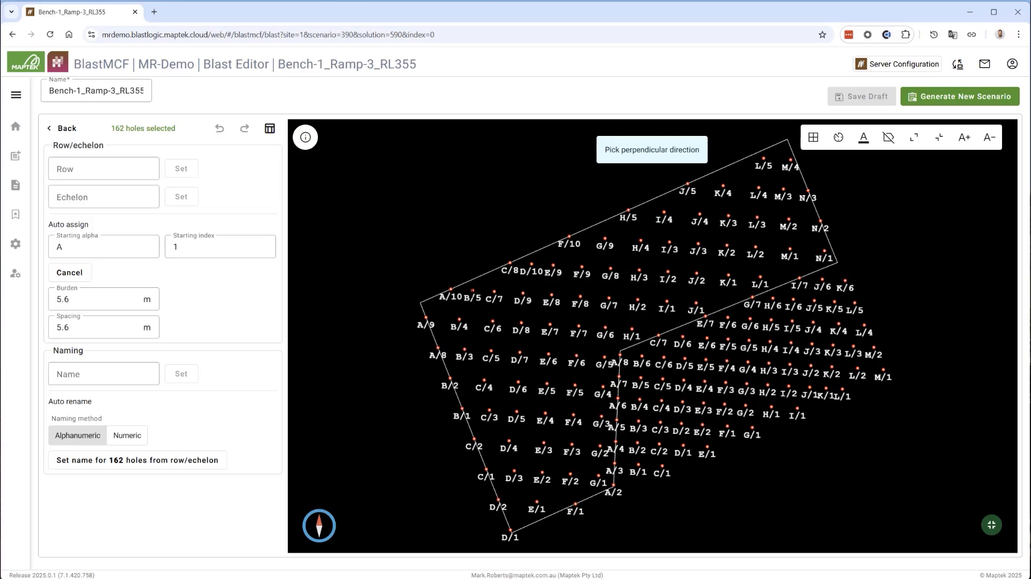
pyautogui.click(543, 296)
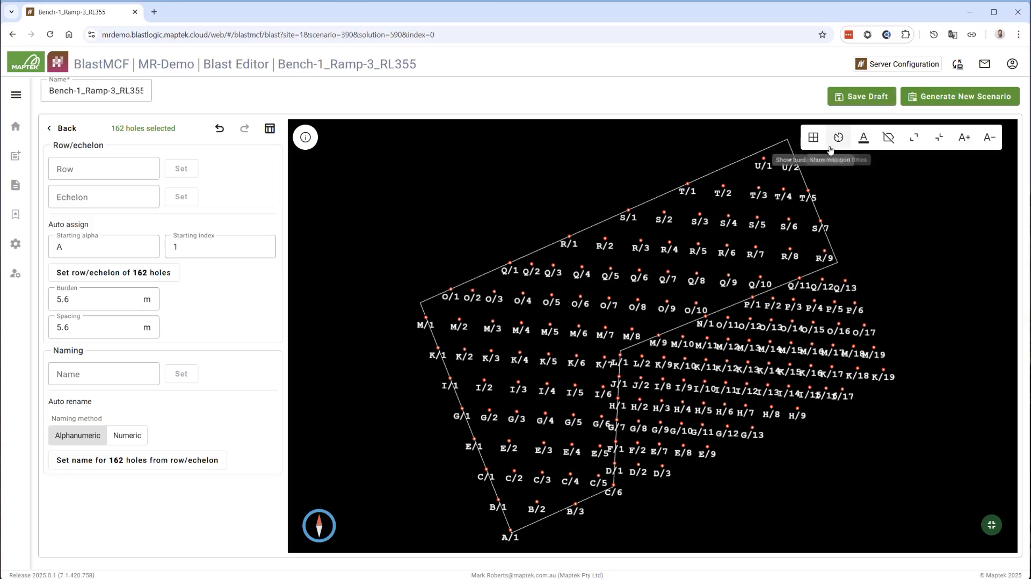
# Rename all holes alphanumerically from their row/echelon, checking the name labels before and hiding them after the rename
pyautogui.click(864, 138)
pyautogui.click(888, 138)
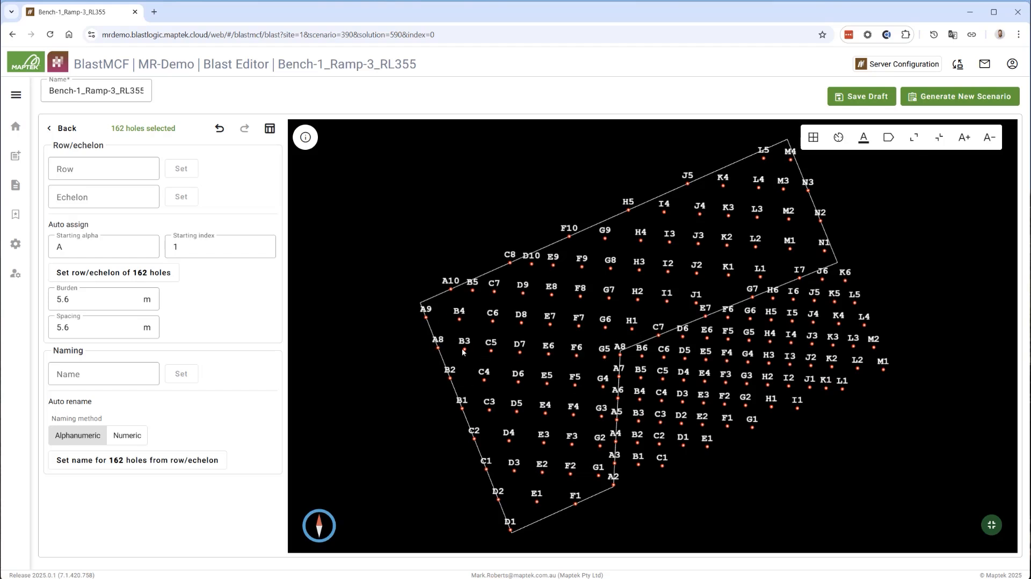
pyautogui.click(146, 461)
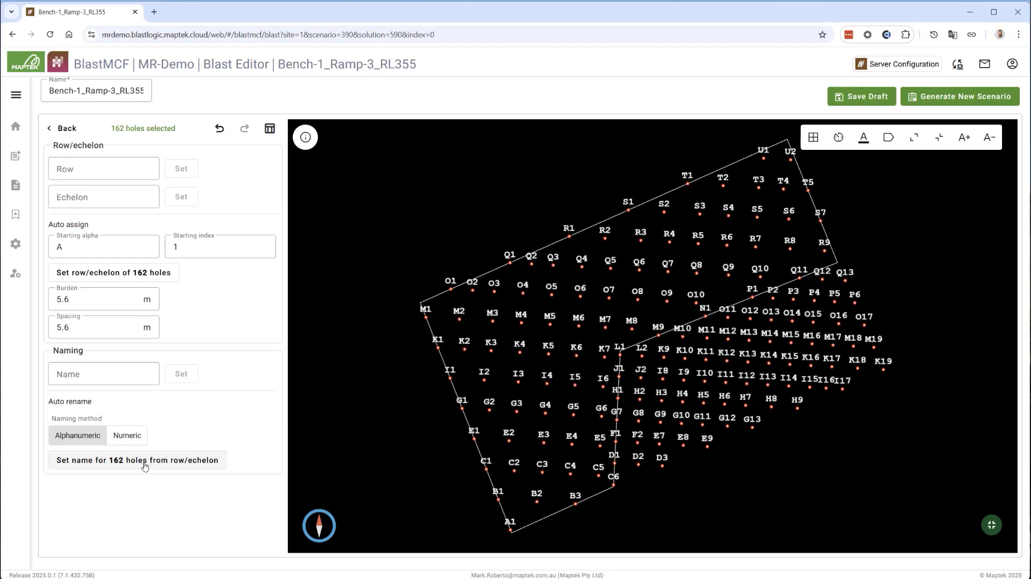
pyautogui.click(888, 138)
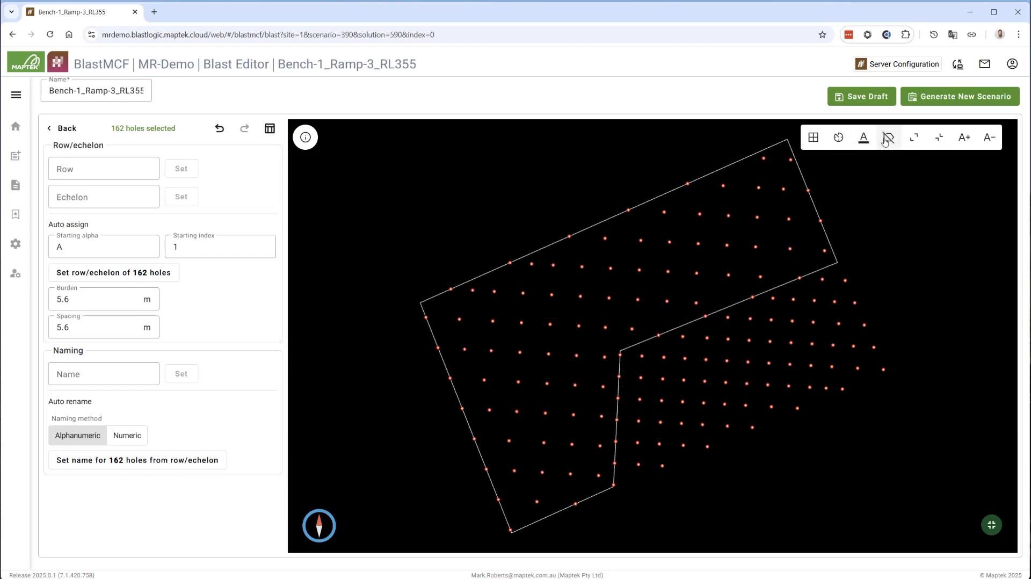
pyautogui.click(52, 129)
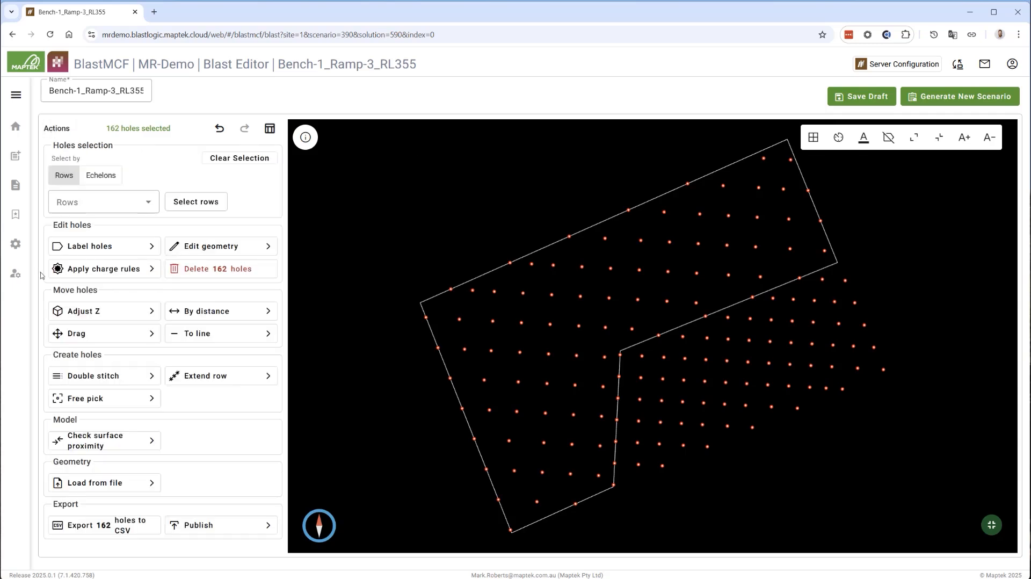
# Load the Loop_1.dxf polygon into the blast and show the burden/spacing grid, viewing the combined pattern at a tilt
pyautogui.click(104, 484)
pyautogui.click(82, 161)
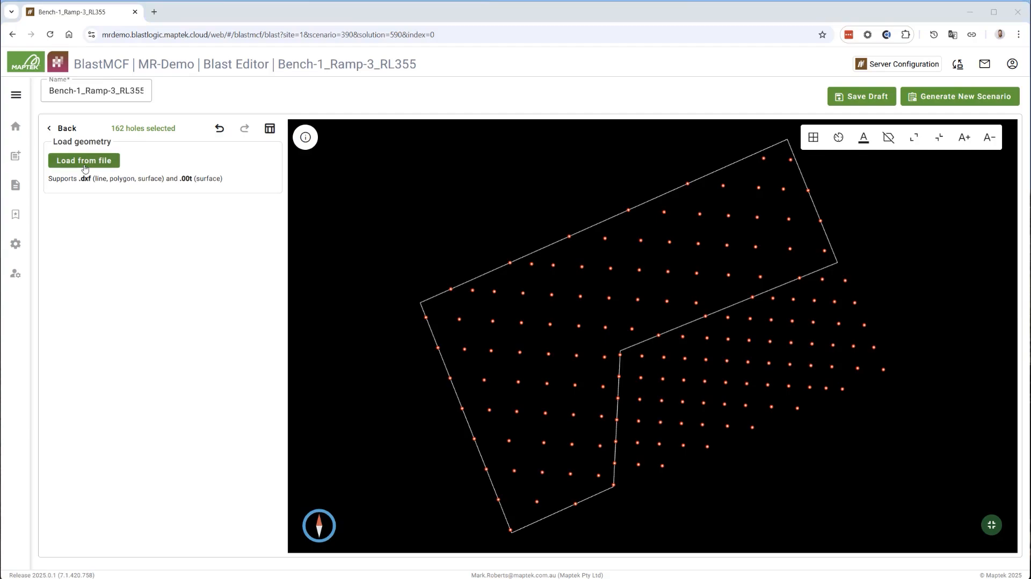
pyautogui.click(107, 99)
pyautogui.click(410, 217)
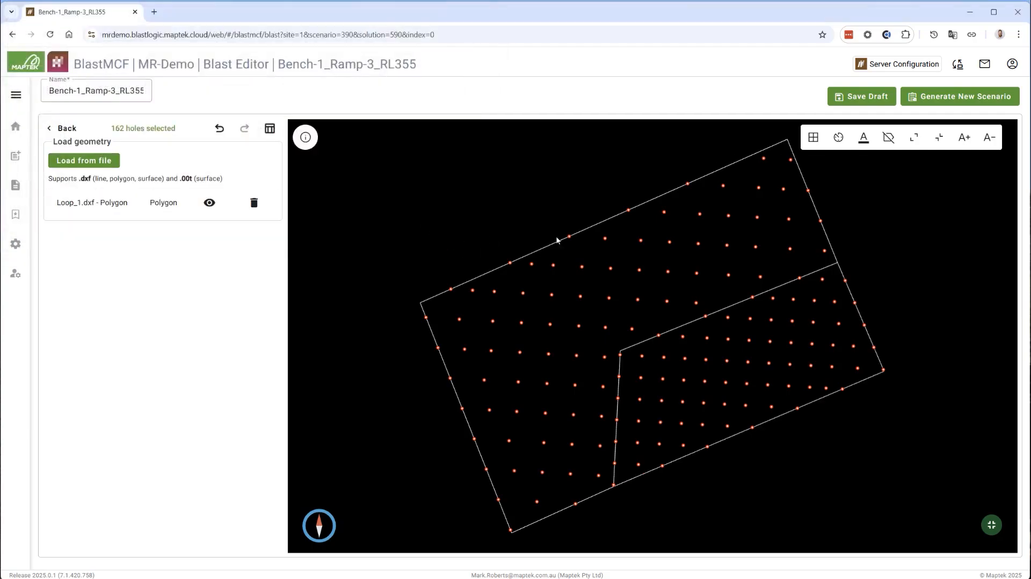
pyautogui.click(812, 138)
pyautogui.moveTo(796, 237); pyautogui.dragTo(785, 302)
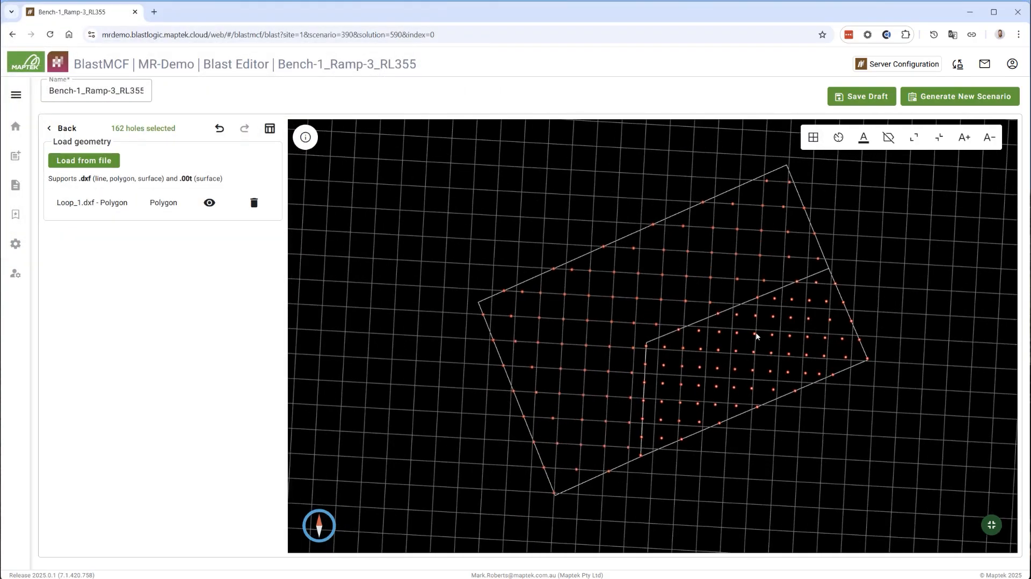
pyautogui.moveTo(758, 336); pyautogui.dragTo(1012, 372)
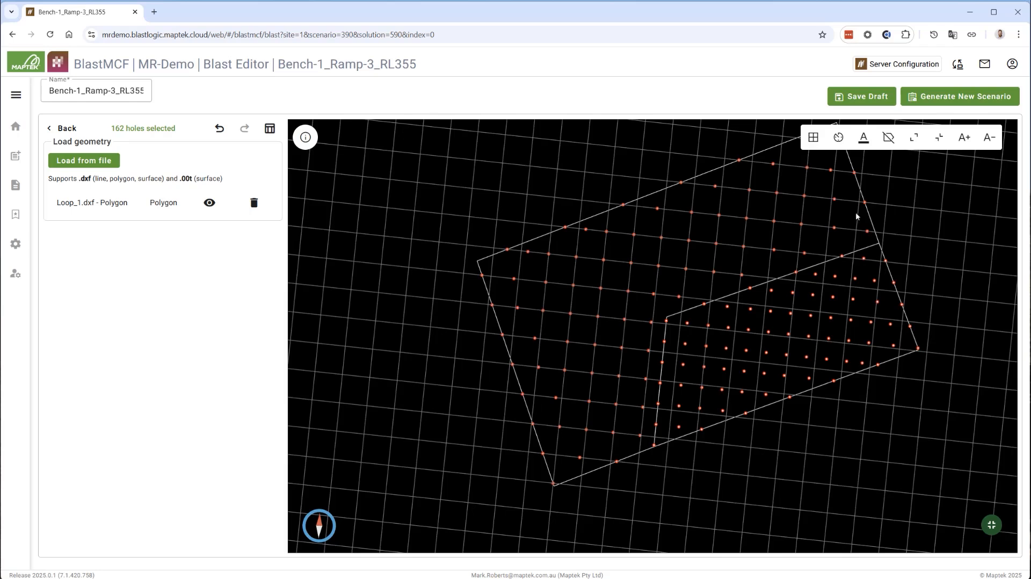
# Save the draft and return to the list of scenarios
pyautogui.click(859, 97)
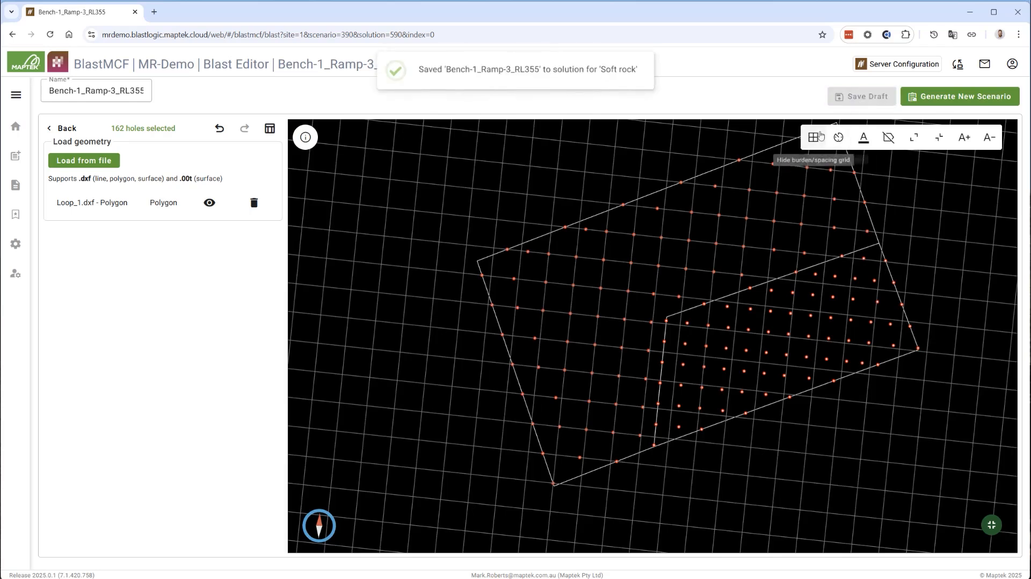
pyautogui.click(15, 134)
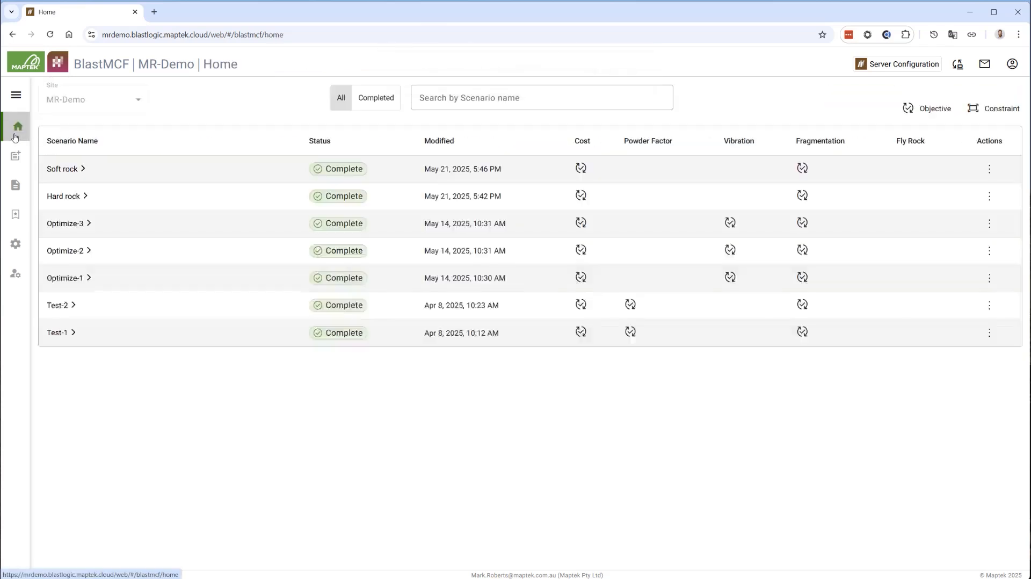